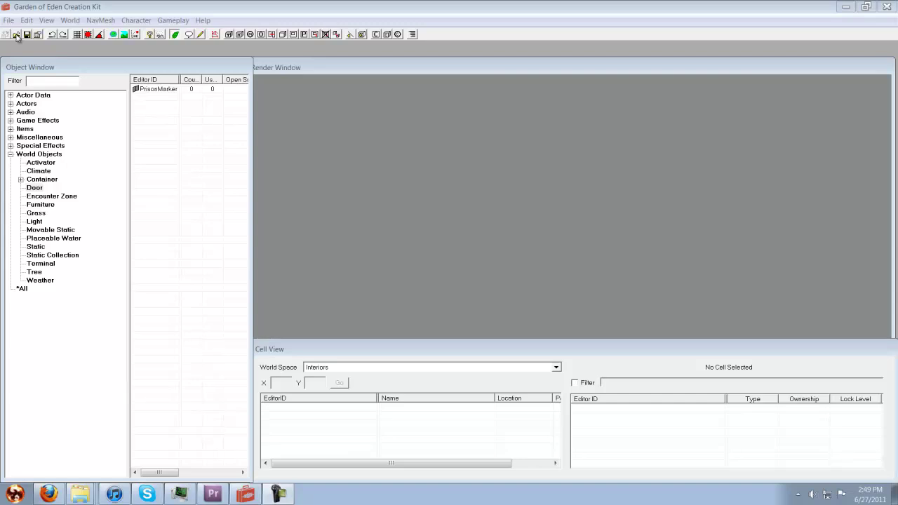
Load only the FalloutNV.esm master file, with DeadMoney.esm and HonestHearts.esm unchecked.
left_click(17, 36)
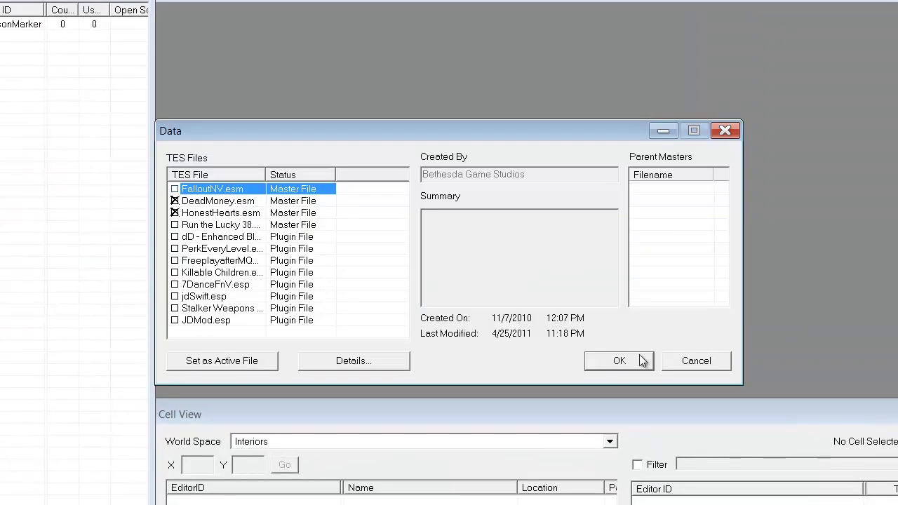
left_click(175, 213)
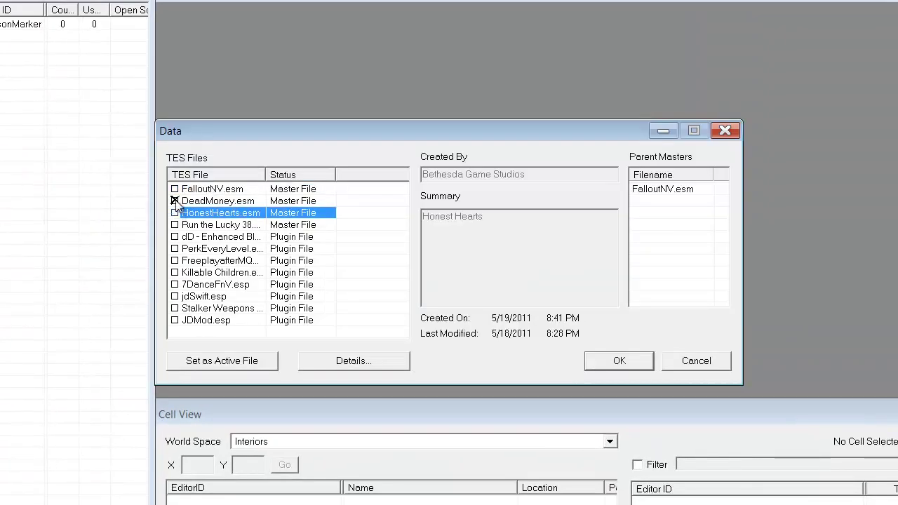
left_click(174, 201)
double_click(185, 191)
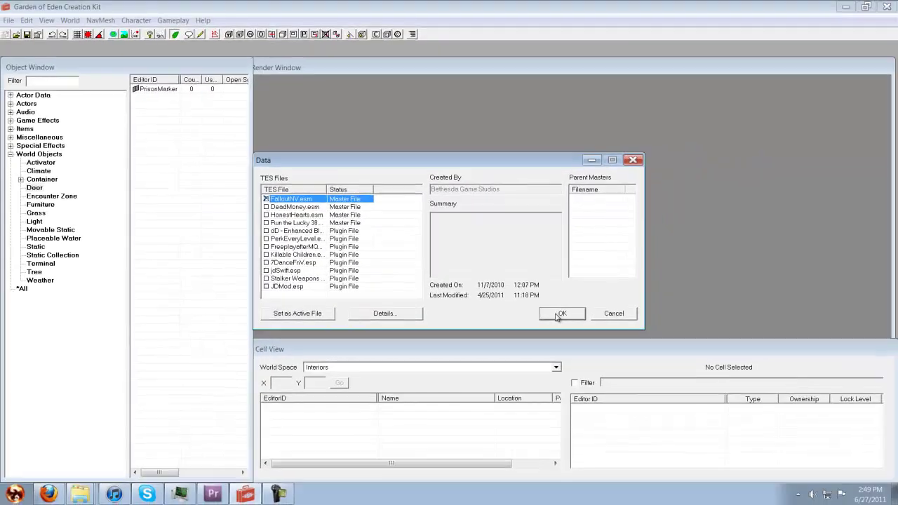
left_click(619, 361)
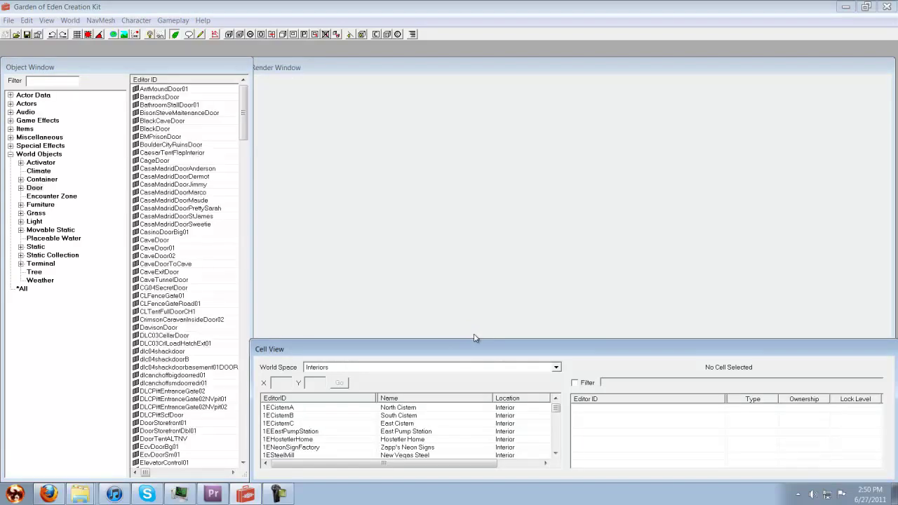
Find the Goodsprings interior cell GSHouseInterior01 and load it in the render view.
left_click(313, 424)
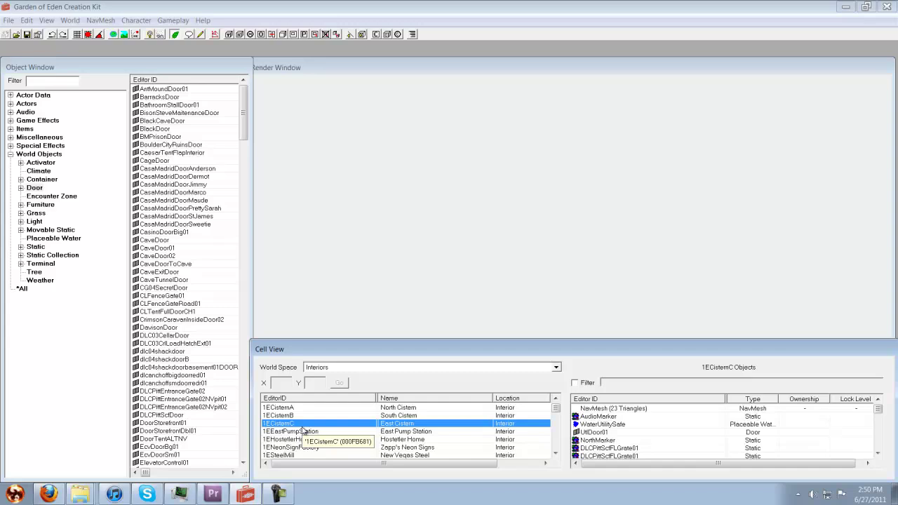
type("gs")
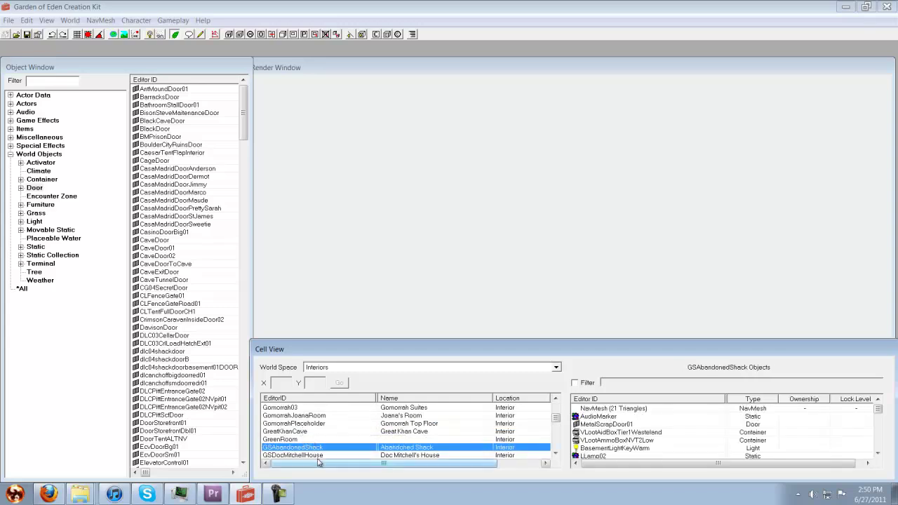
scroll(313, 457, "down", 1)
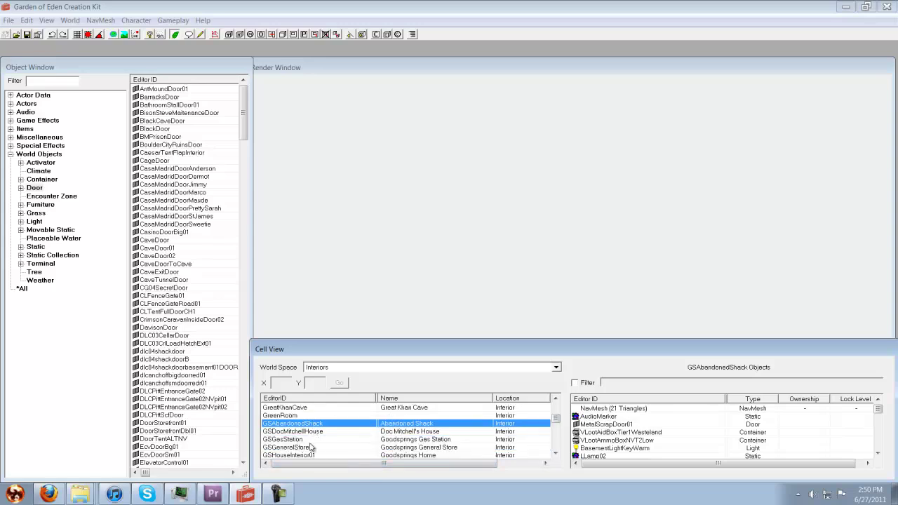
scroll(325, 443, "down", 1)
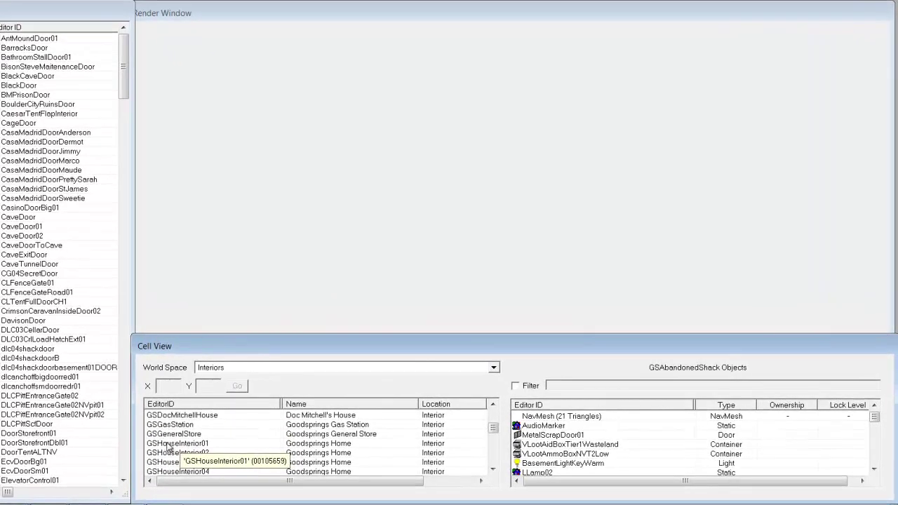
left_click(292, 434)
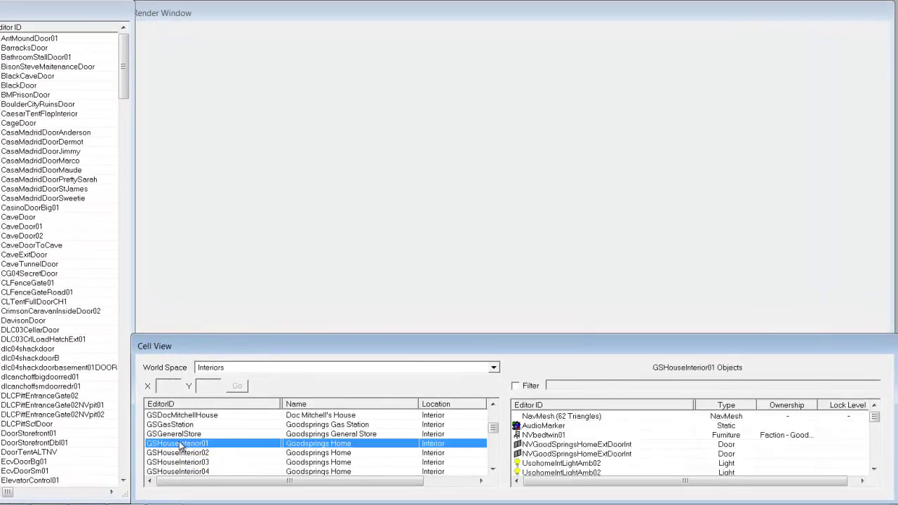
double_click(202, 443)
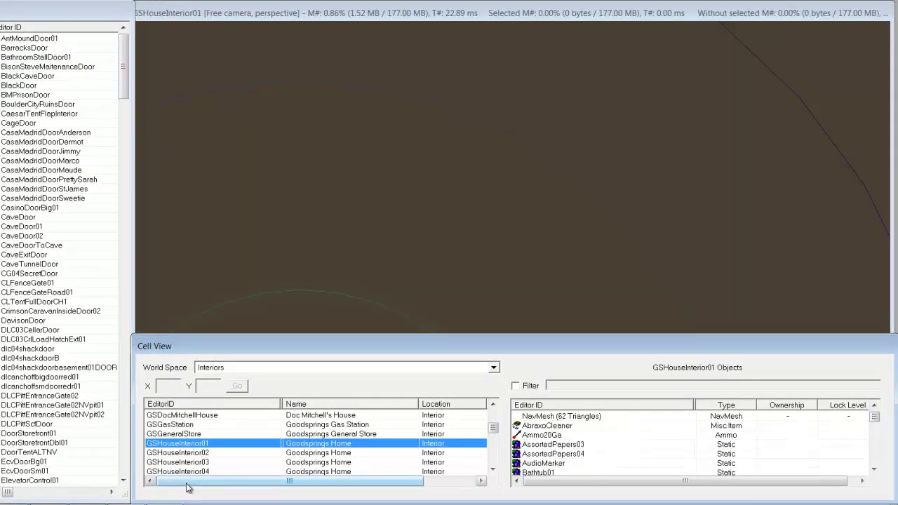
Center the render view on the BoardCutting object and examine the room layout of the Goodsprings home from above.
left_click(255, 19)
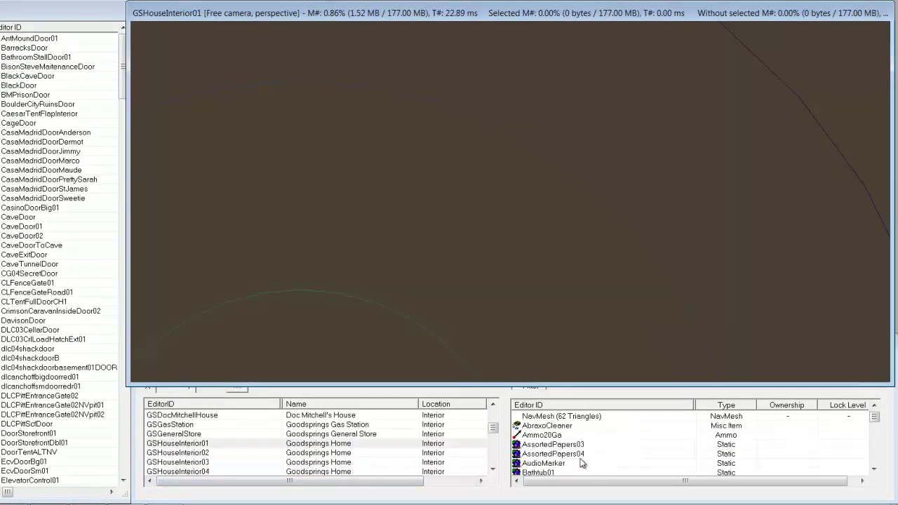
left_click(540, 495)
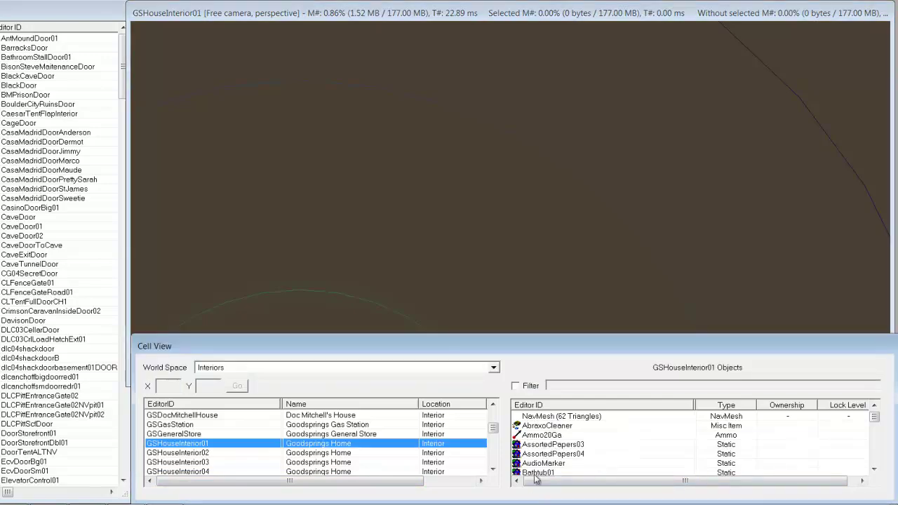
double_click(534, 475)
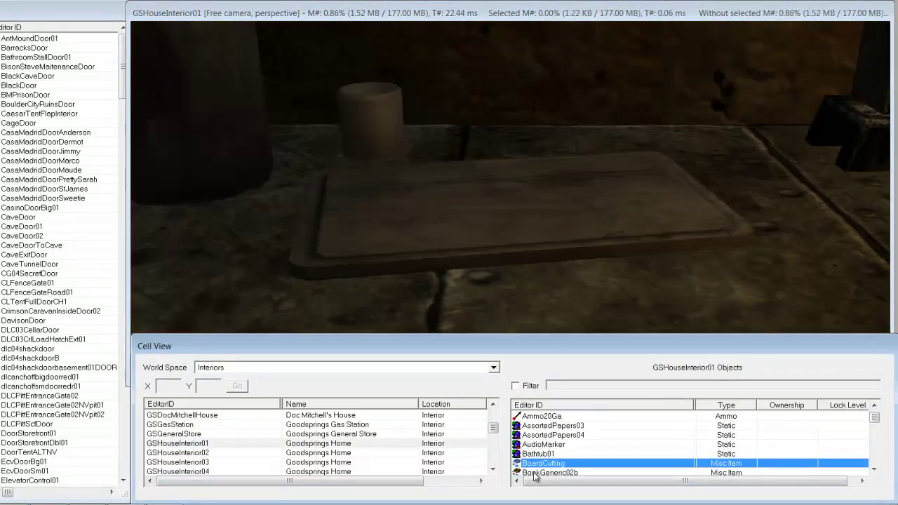
left_click(351, 14)
scroll(465, 161, "down", 8)
mouse_move(466, 164)
middle_mouse_down("shift")
mouse_move(462, 263)
mouse_move(484, 267)
mouse_move(485, 283)
mouse_move(495, 133)
mouse_move(479, 170)
middle_mouse_up("shift")
scroll(493, 234, "down", 2)
scroll(483, 171, "down", 15)
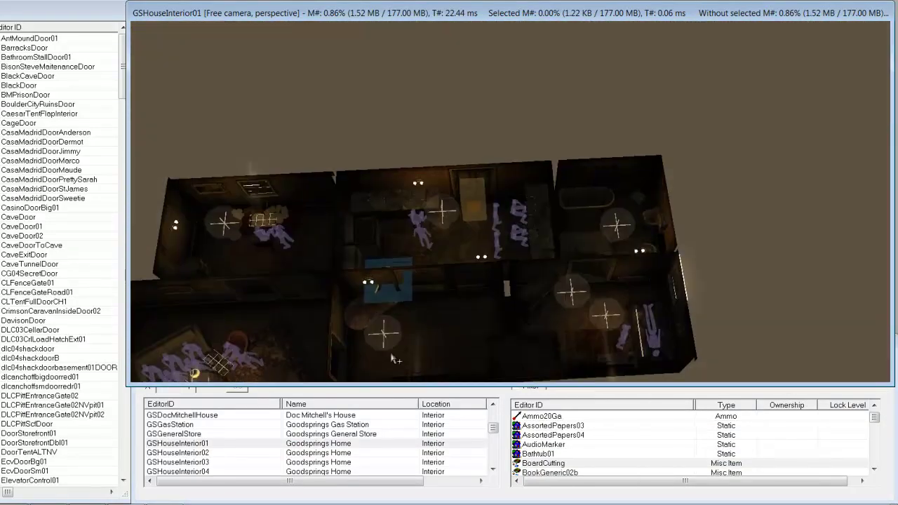
middle_click_drag(391, 358, 355, 214, "shift")
scroll(358, 214, "up", 10)
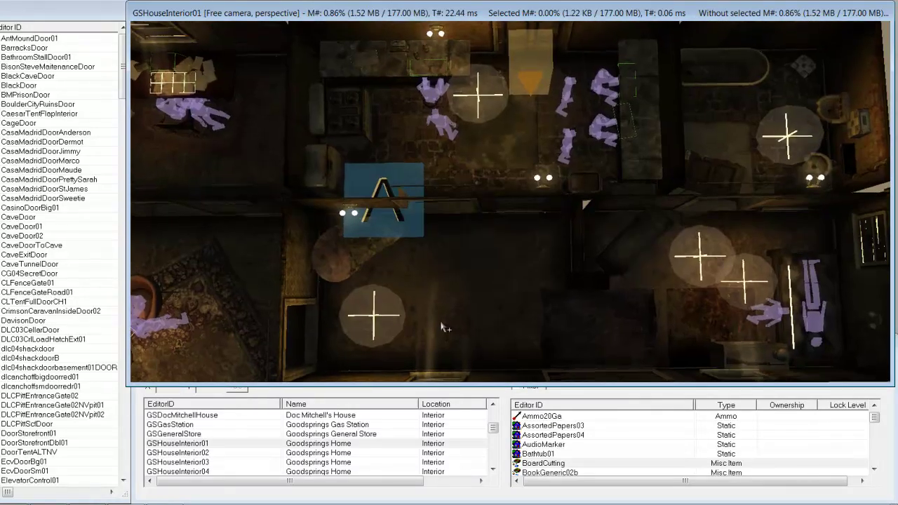
middle_click_drag(442, 327, 564, 176, "shift")
middle_click_drag(497, 154, 346, 231)
middle_click_drag(389, 206, 329, 237)
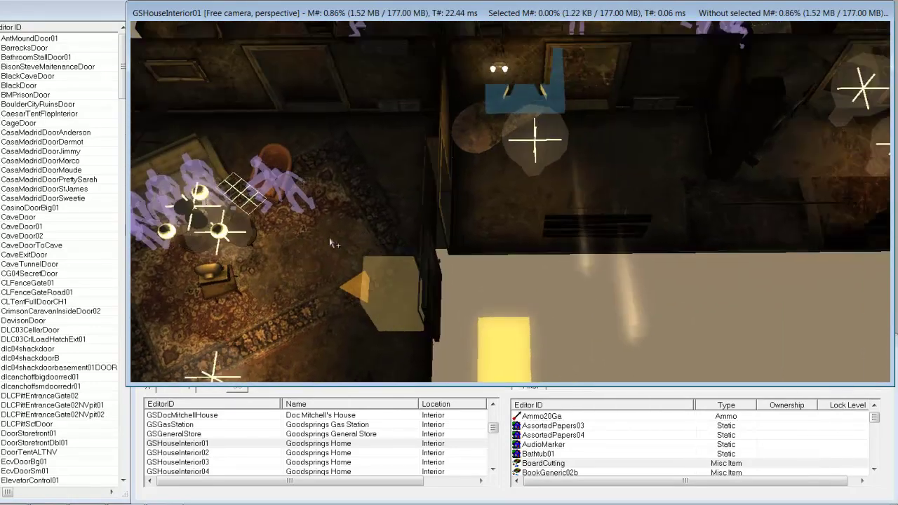
mouse_move(477, 116)
middle_mouse_down()
mouse_move(323, 261)
mouse_move(288, 269)
middle_mouse_up()
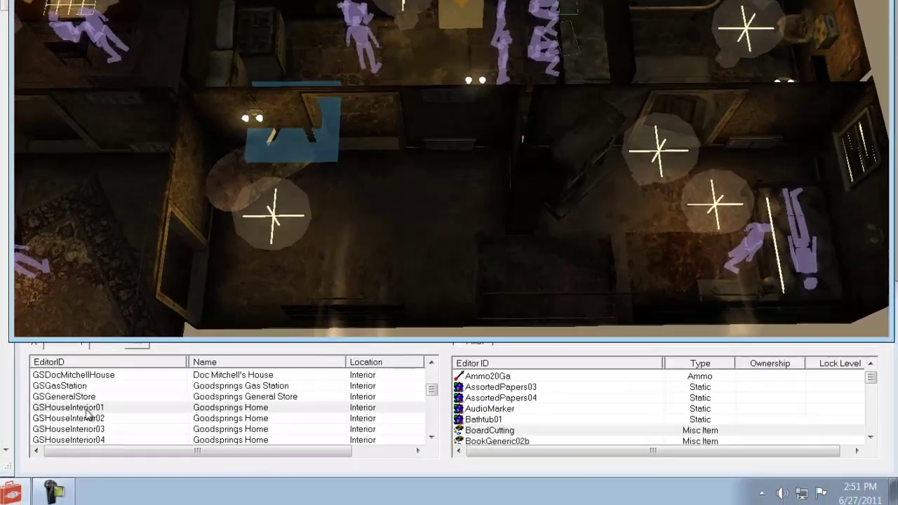
Duplicate the GSHouseInterior01 cell.
right_click(194, 444)
left_click(72, 407)
right_click(59, 407)
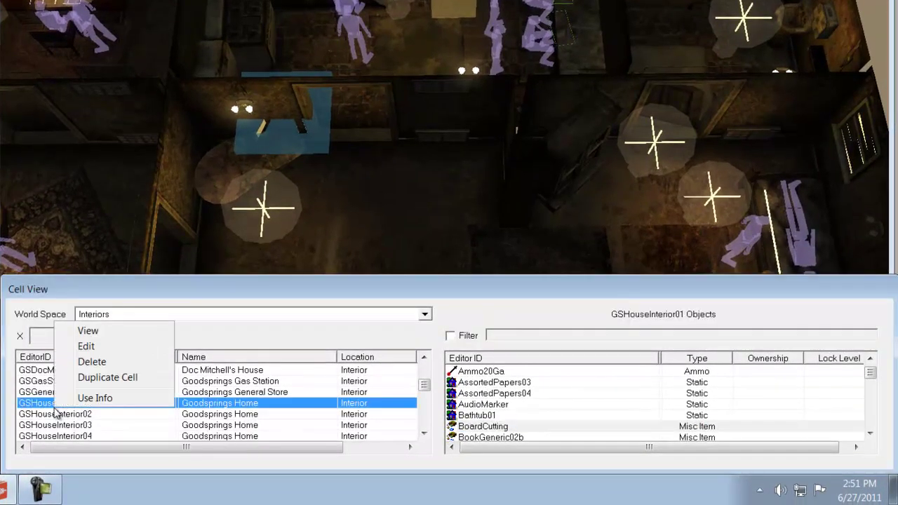
left_click(108, 379)
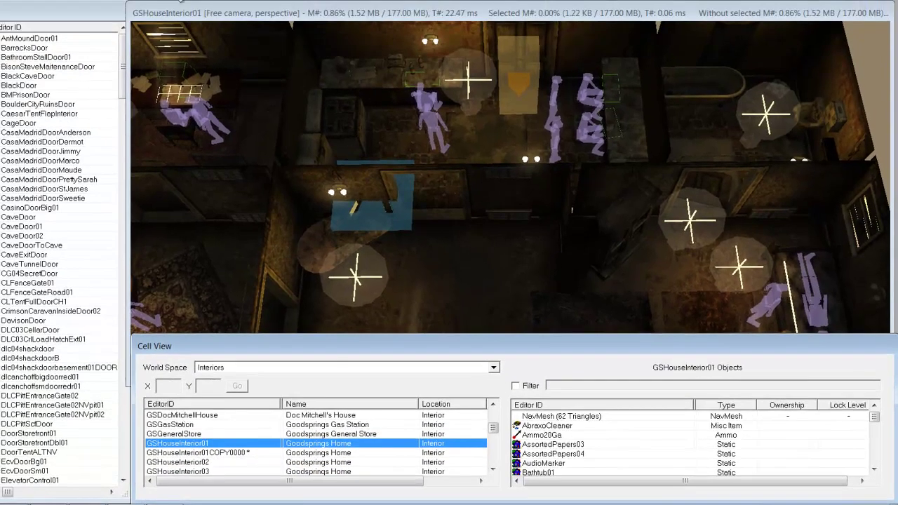
Load the duplicated house cell and rename its editor ID to JDhouseinterior.
left_click(156, 21)
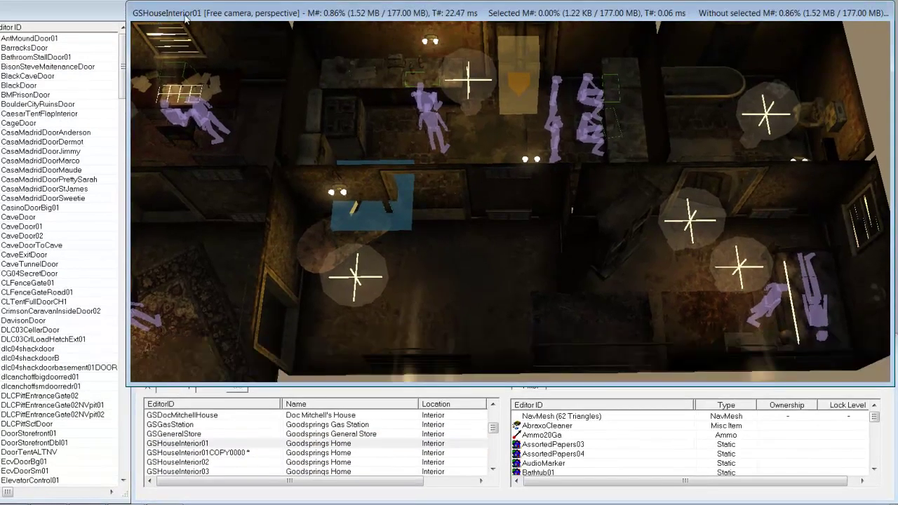
double_click(210, 453)
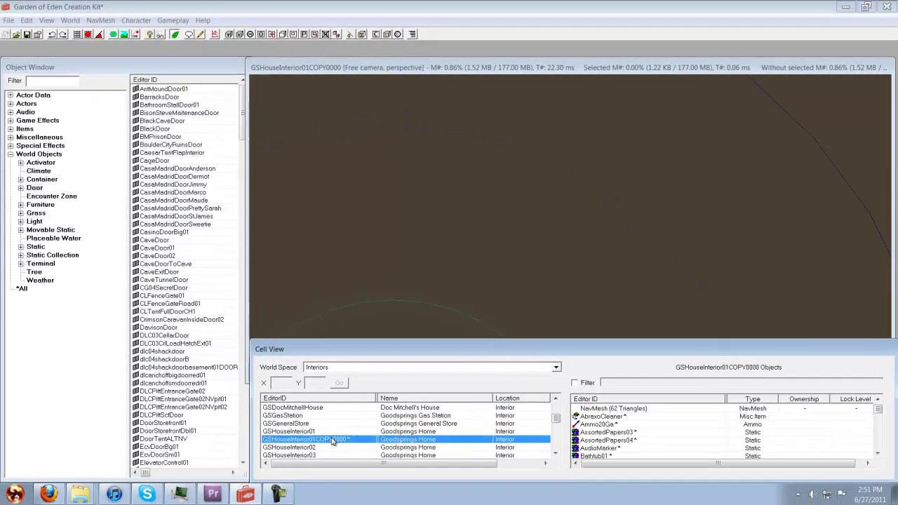
left_click(333, 441)
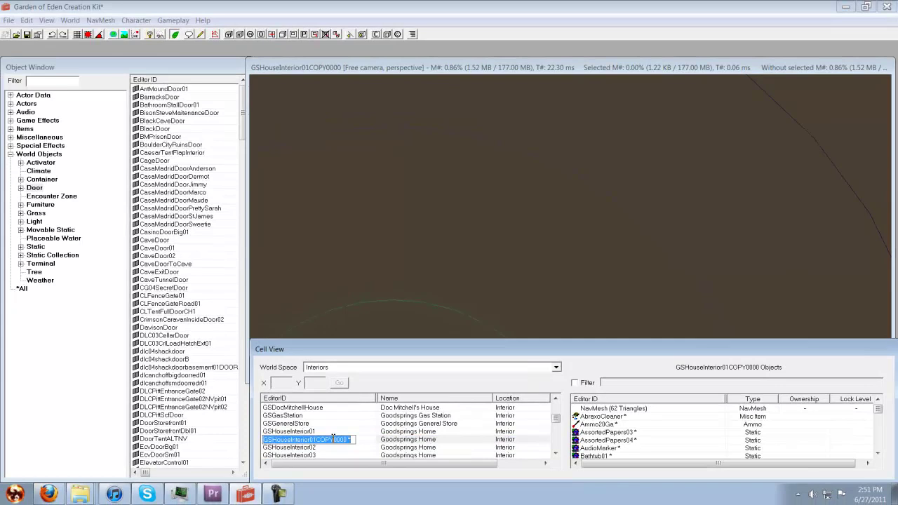
type("JDhouseinterior")
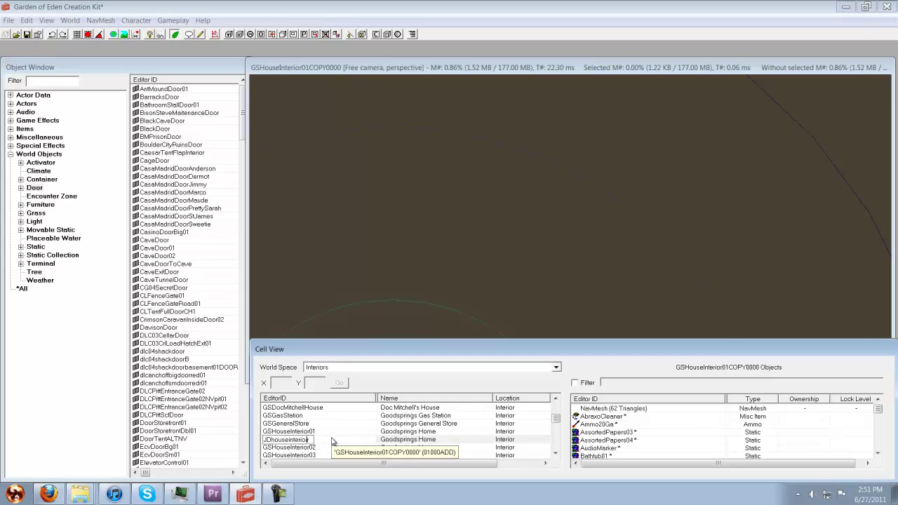
key("Return")
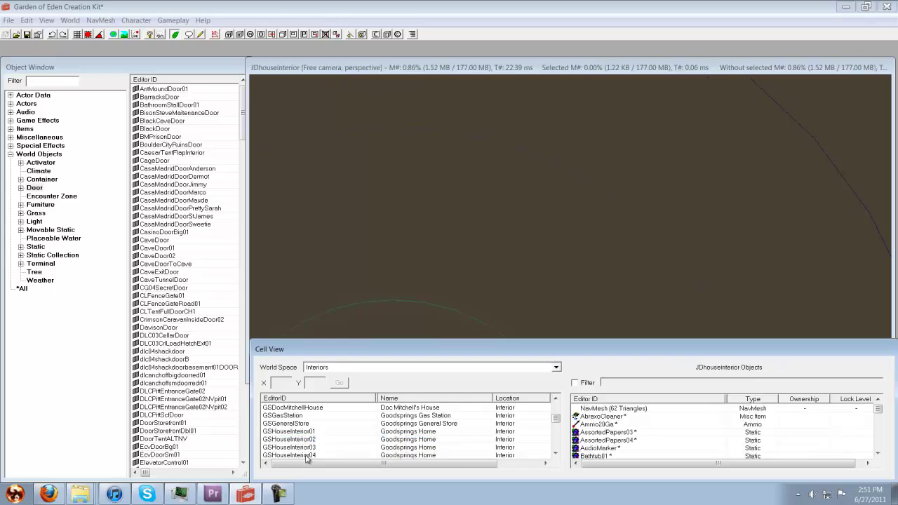
Locate the JDhouseinterior cell in the cell list and bring its rooms into view by centering on the Plunger.
left_click_drag(290, 67, 288, 63)
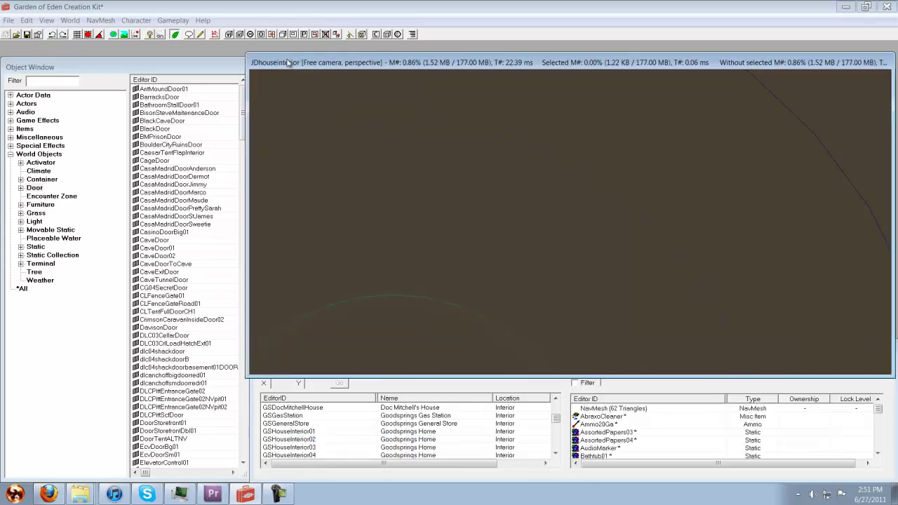
left_click(291, 447)
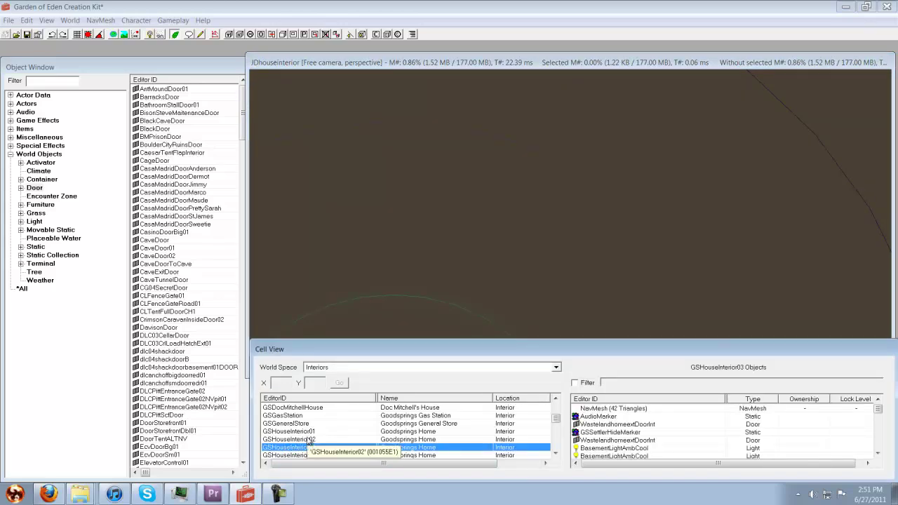
type("jd")
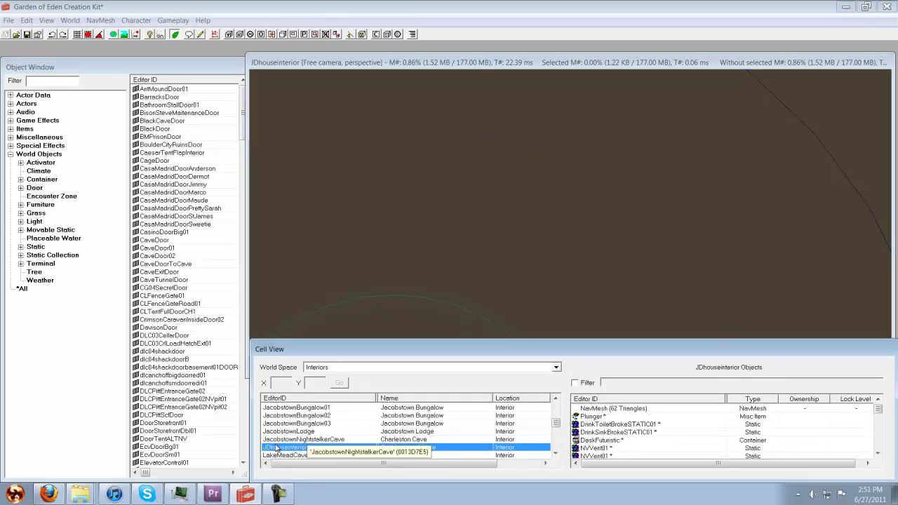
left_click(597, 424)
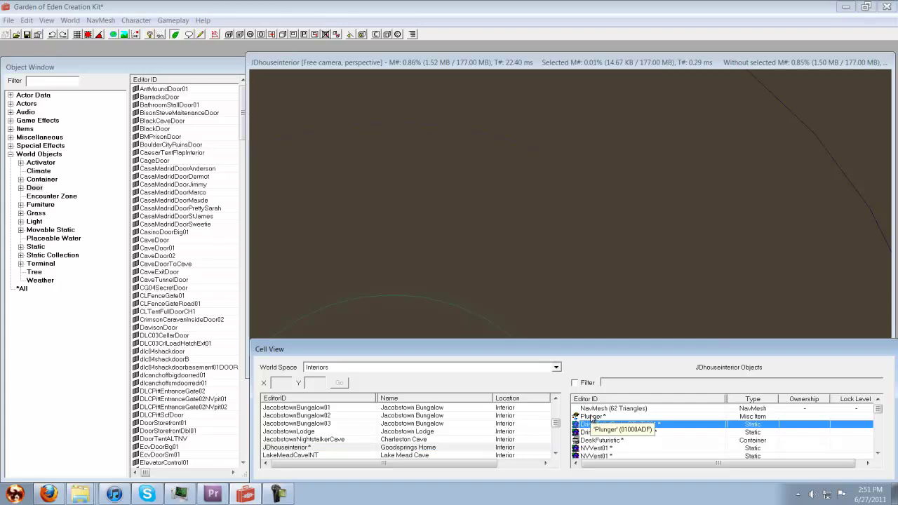
double_click(593, 417)
left_click(411, 65)
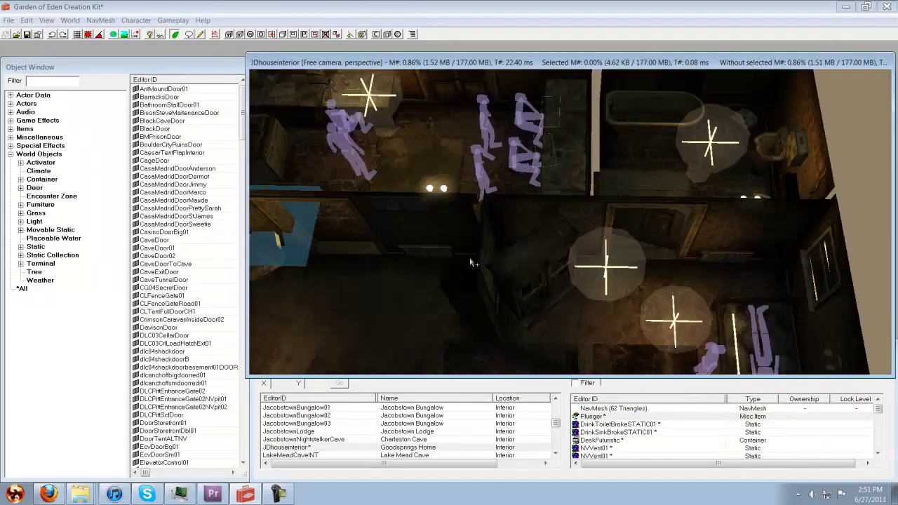
mouse_move(457, 233)
middle_mouse_down()
mouse_move(419, 265)
mouse_move(531, 339)
middle_mouse_up()
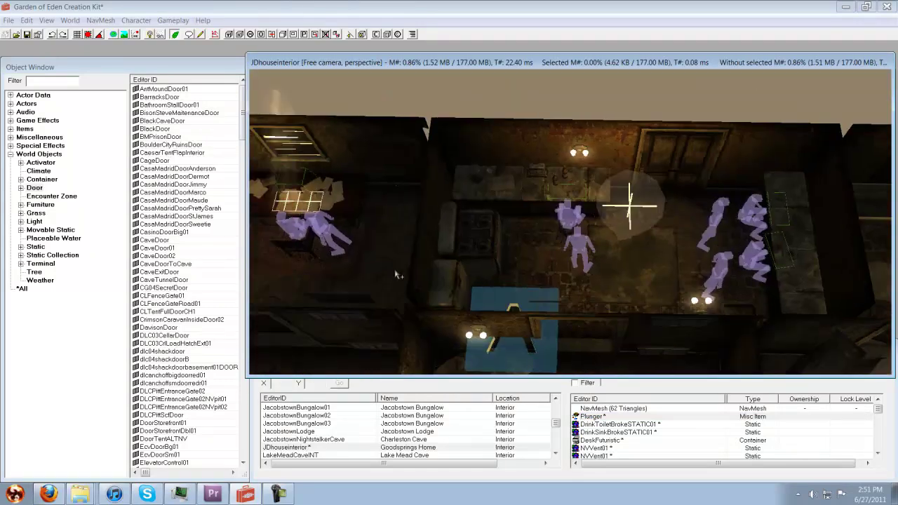
mouse_move(396, 270)
middle_mouse_down()
mouse_move(510, 260)
mouse_move(562, 197)
mouse_move(533, 224)
mouse_move(466, 261)
middle_mouse_up()
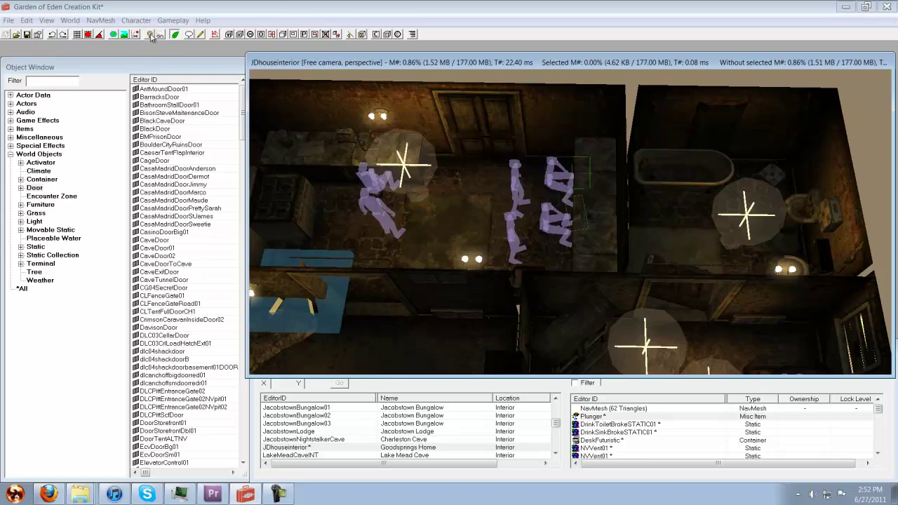
Switch the render view to bright lighting so the whole JDhouseinterior cell can be inspected.
left_click(151, 36)
middle_click_drag(761, 320, 414, 337, "shift")
middle_click_drag(414, 211, 467, 281)
middle_click_drag(467, 210, 474, 259)
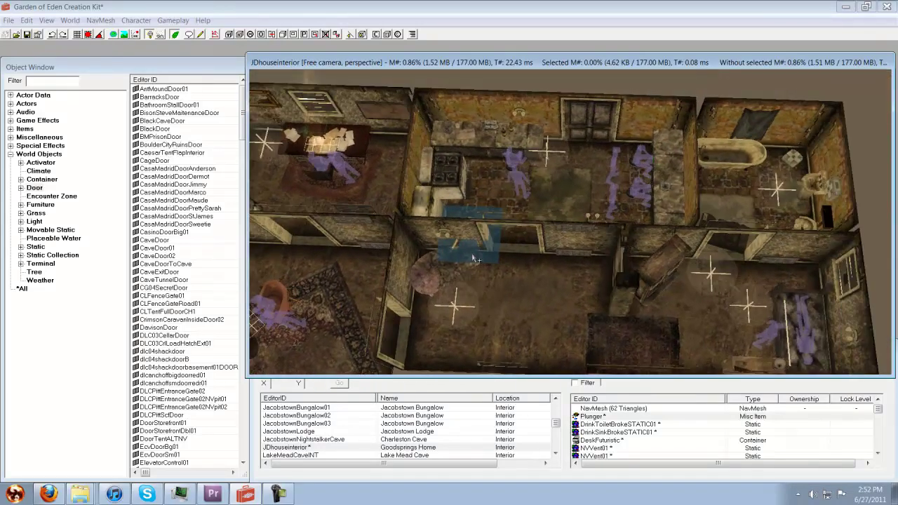
Deselect the current object and browse the Furniture and Static object categories for pieces to place in the house.
key("d")
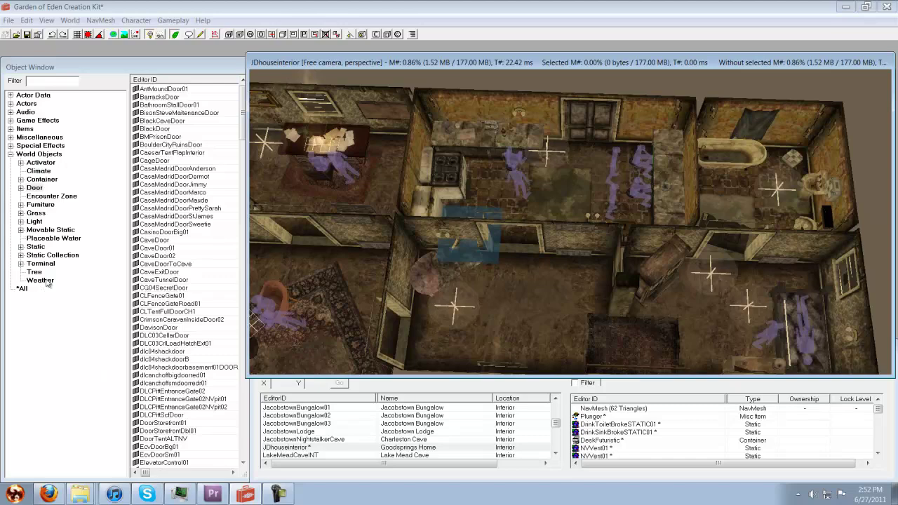
left_click(42, 205)
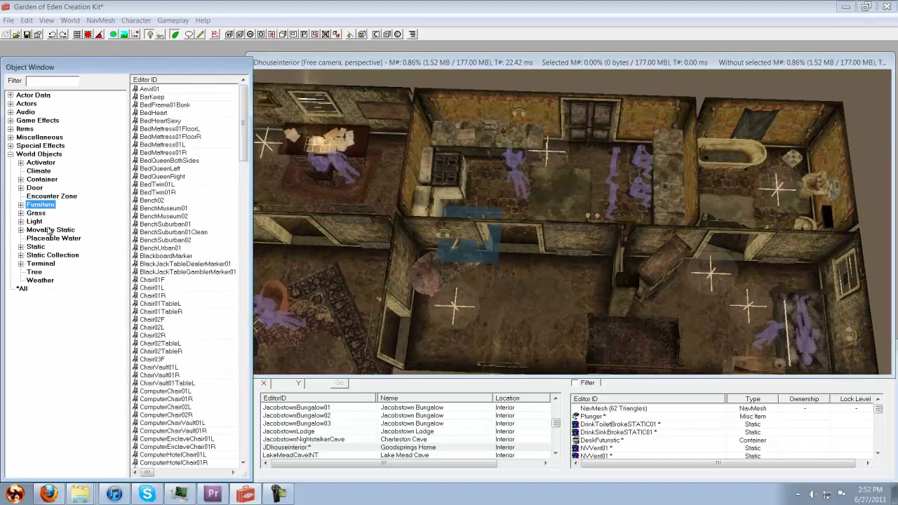
left_click(35, 247)
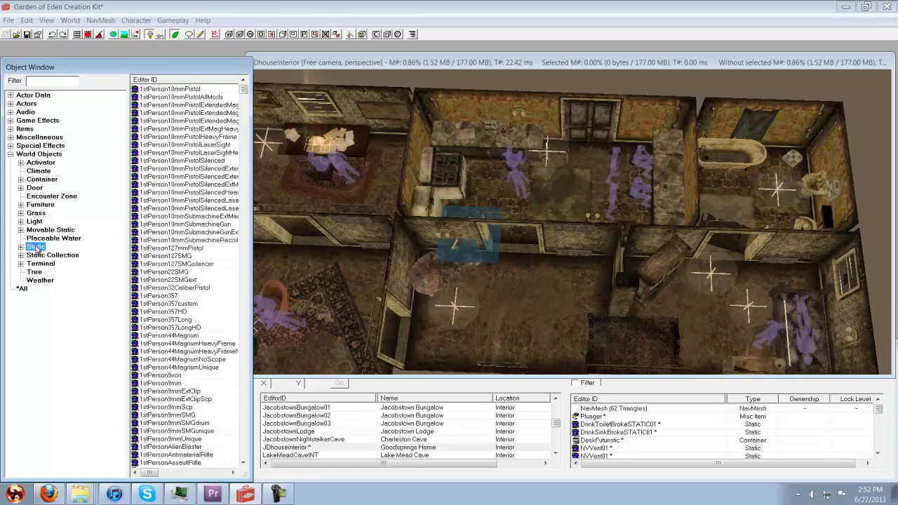
left_click(188, 336)
scroll(203, 322, "down", 18)
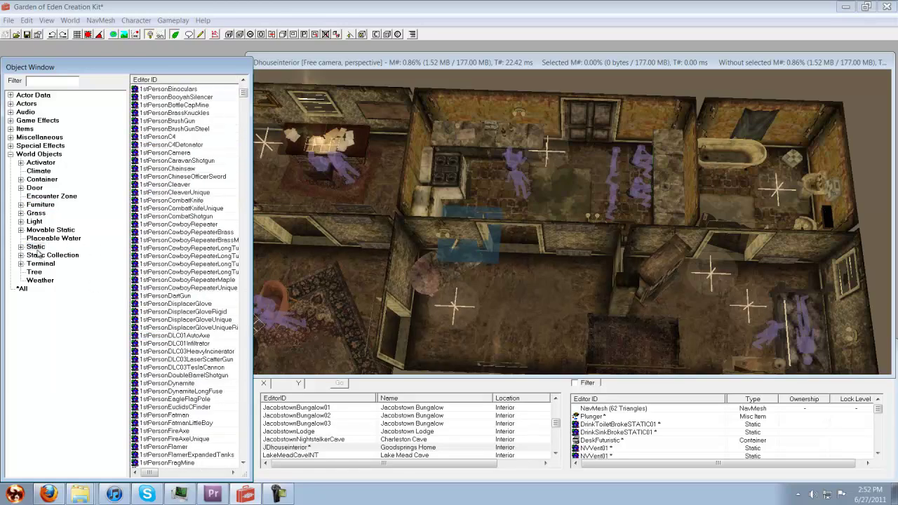
scroll(196, 325, "down", 20)
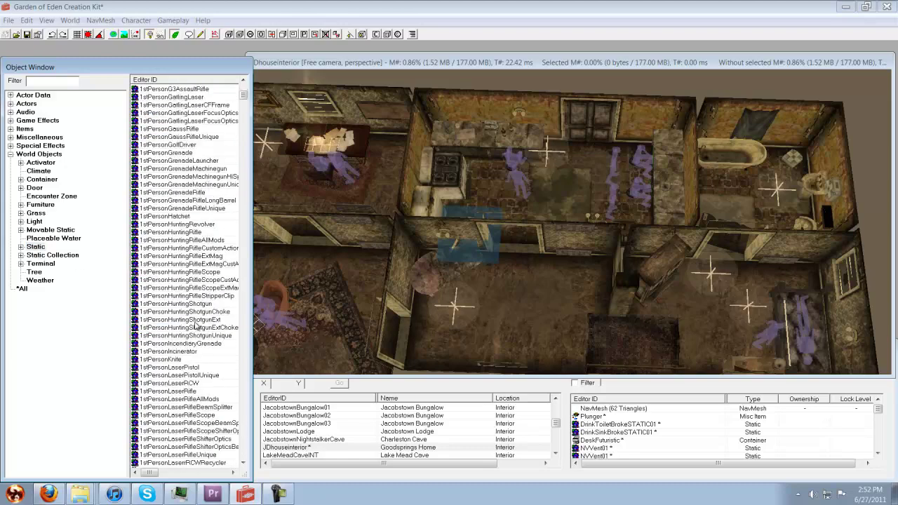
scroll(195, 324, "down", 20)
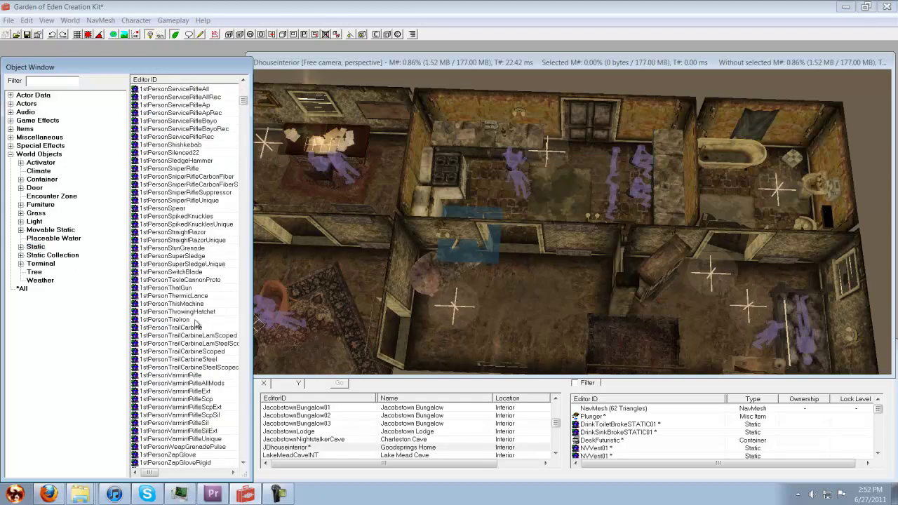
left_click(186, 321)
Filter the object list for "couch", place a SubCouch01 in the JDhouseinterior cell and rotate it to an angle.
left_click(49, 79)
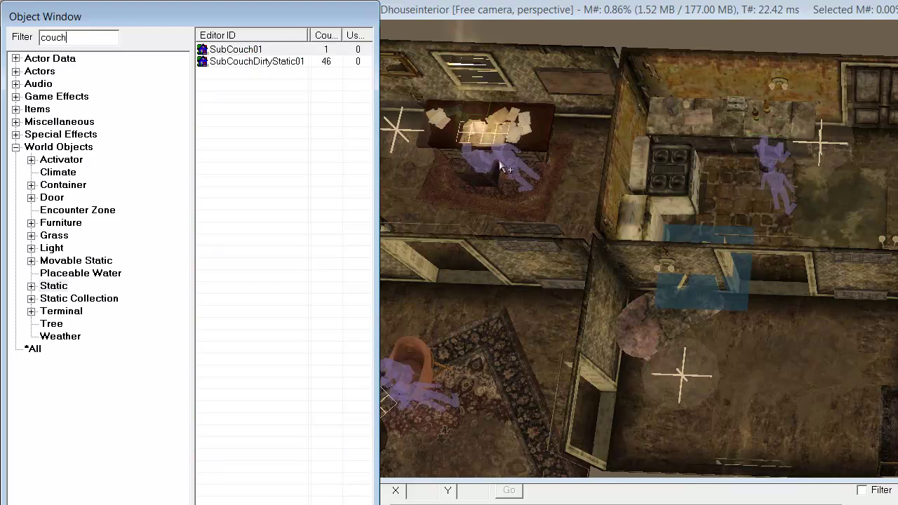
left_click_drag(575, 193, 575, 189)
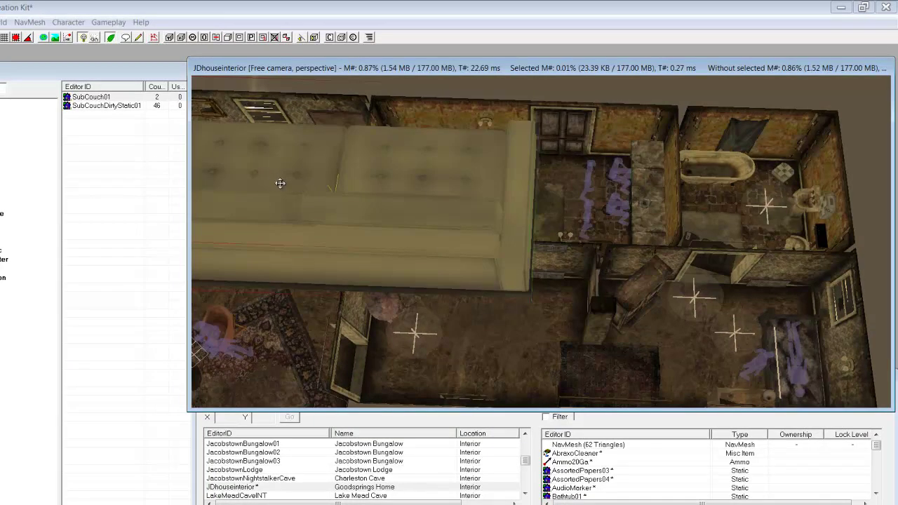
left_click_drag(271, 186, 596, 203)
right_click_drag(505, 225, 629, 251)
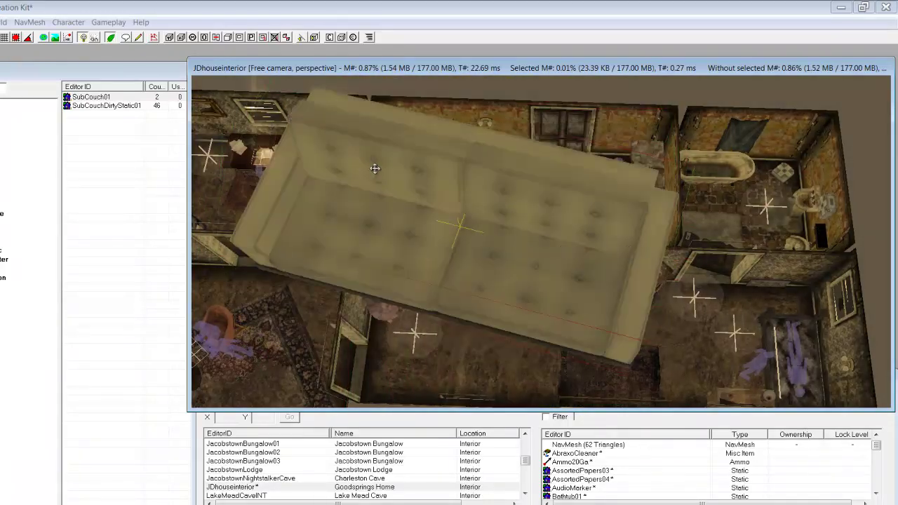
Move the couch around the house, past the kitchen's back wall, and drop it down to the ground.
left_click_drag(367, 153, 399, 273)
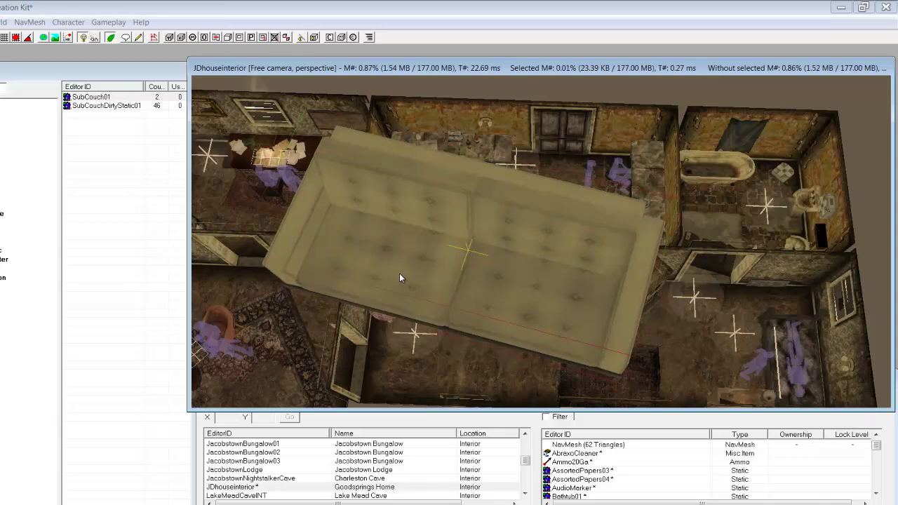
left_click_drag(399, 274, 419, 218)
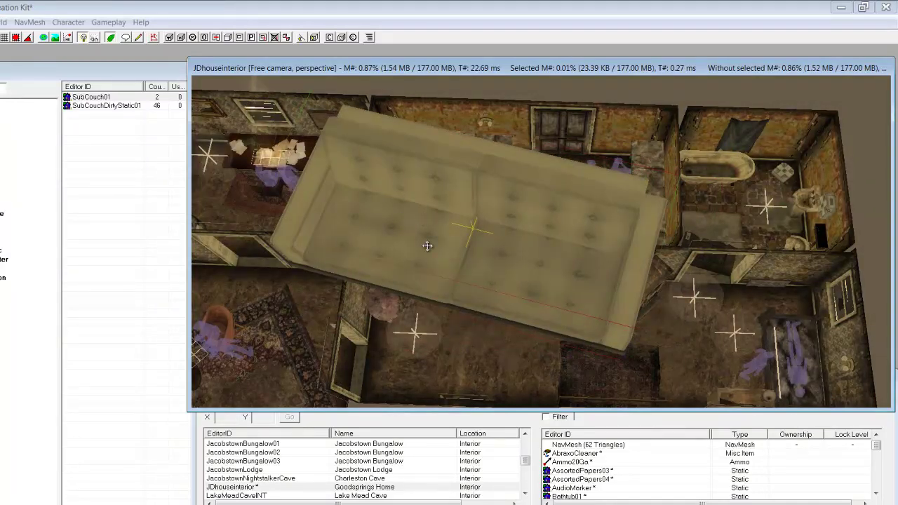
left_click_drag(485, 270, 598, 72)
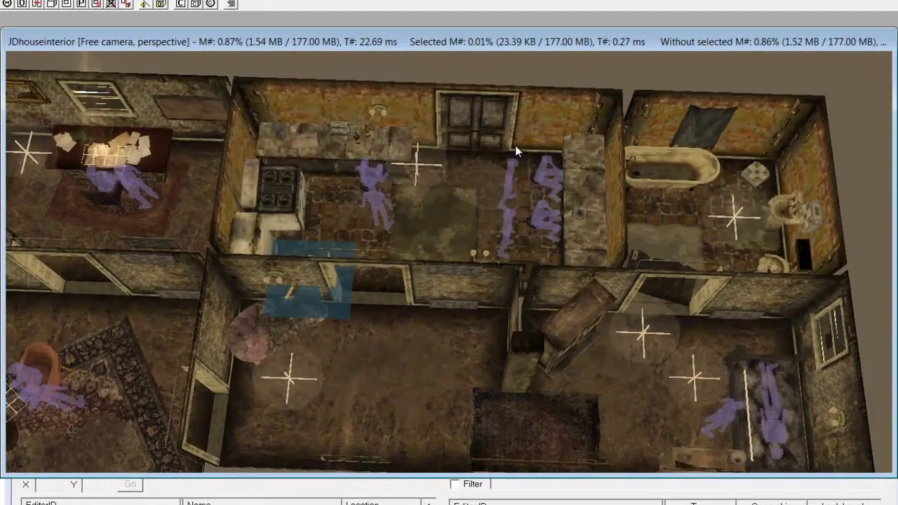
scroll(399, 251, "down", 5)
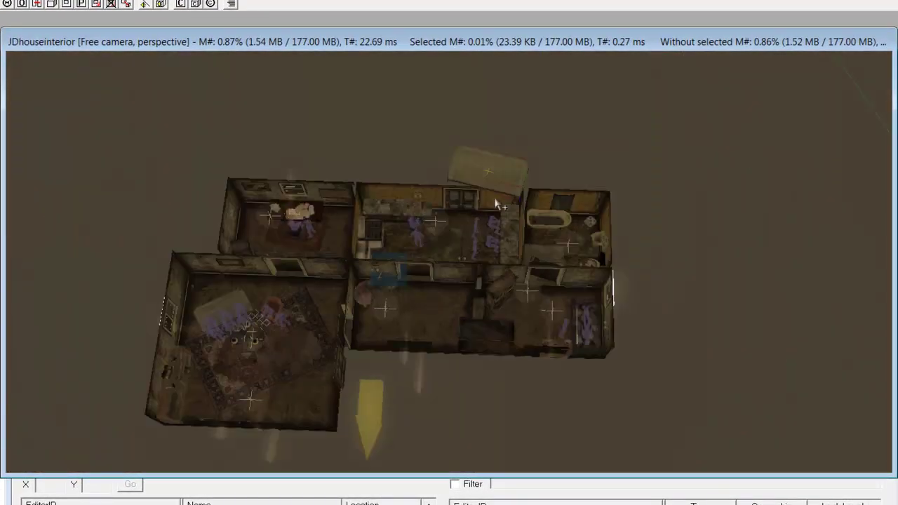
key("f")
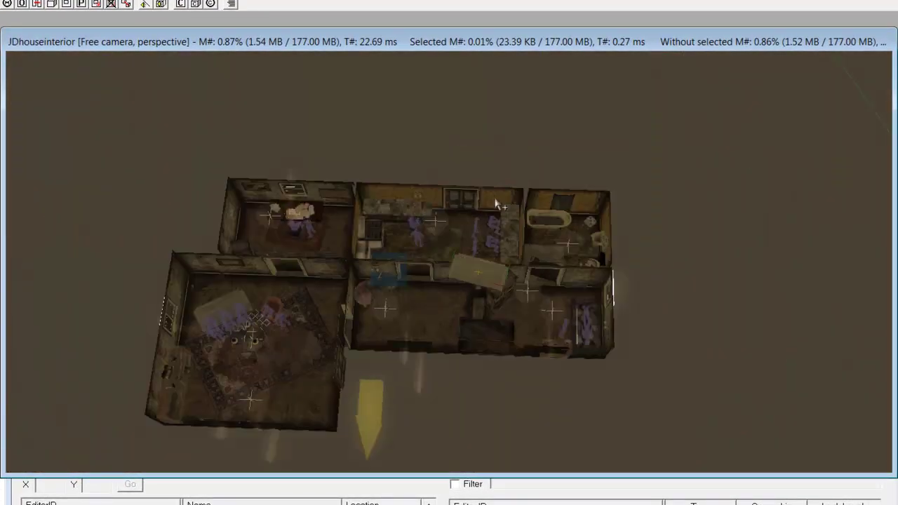
Move the couch into the middle room beside the kitchen doorway and drop it onto the floor.
scroll(506, 273, "up", 5)
scroll(582, 311, "up", 3)
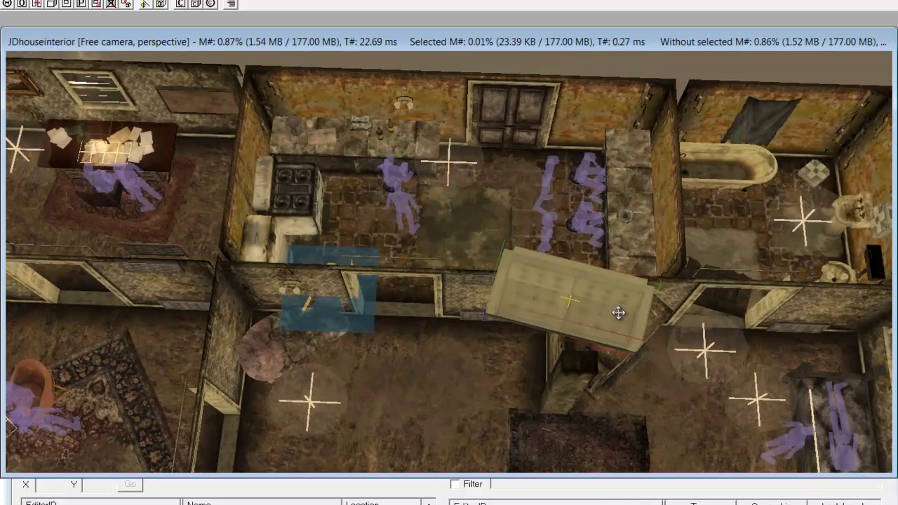
middle_click_drag(717, 220, 649, 166, "shift")
left_click_drag(545, 266, 369, 369)
key("f")
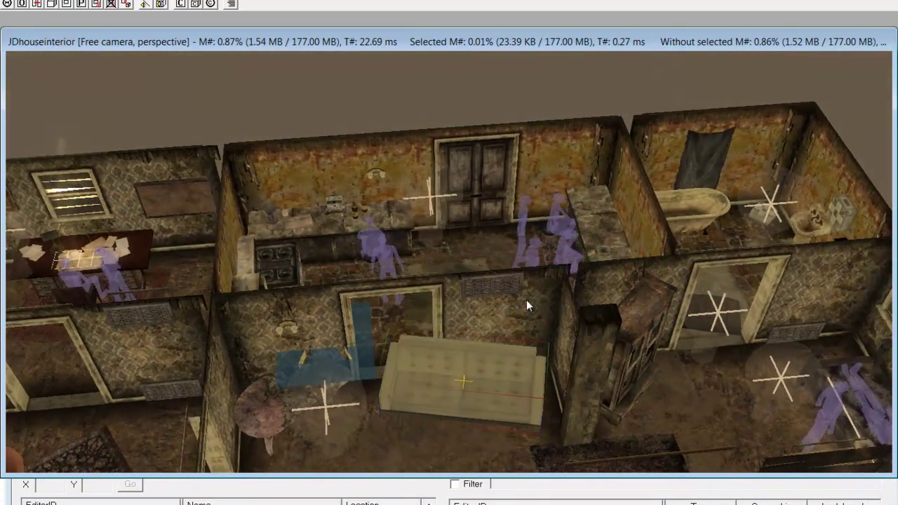
middle_click_drag(483, 422, 504, 203)
left_click_drag(503, 281, 500, 261)
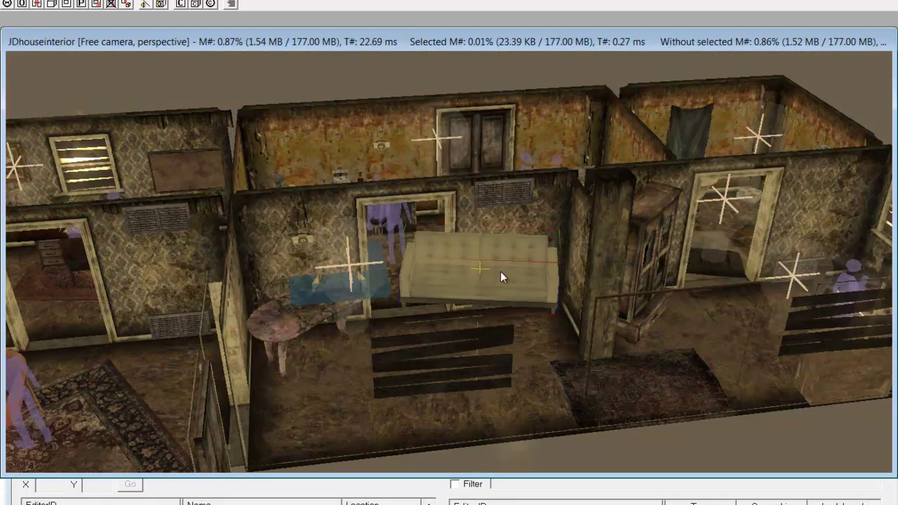
key("f")
Rotate the couch about its vertical axis so it stands diagonally on the middle room's floor.
middle_click_drag(500, 272, 642, 286)
scroll(642, 286, "up", 5)
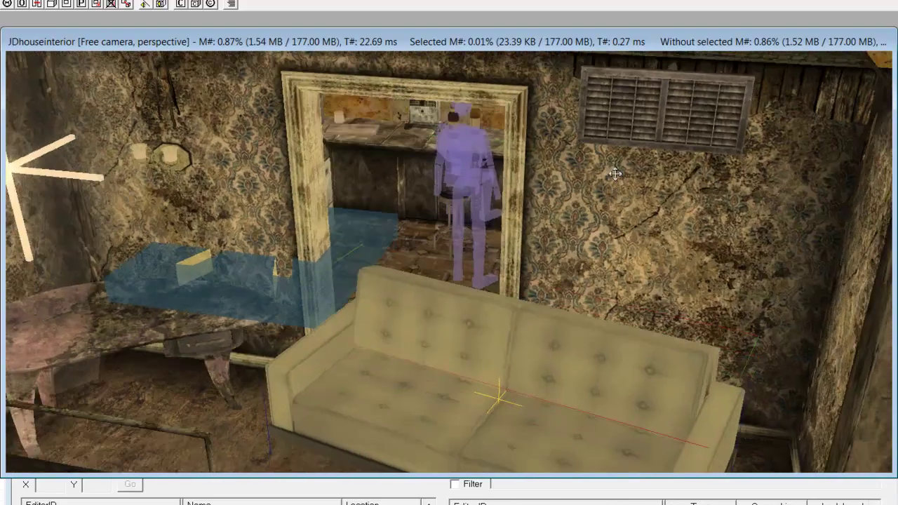
middle_click_drag(613, 173, 395, 320)
right_click_drag(396, 319, 182, 279)
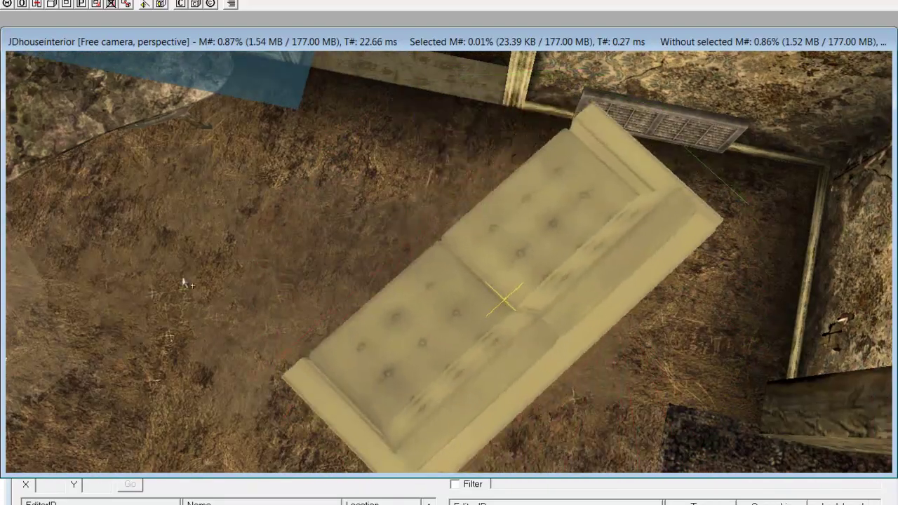
Shift the couch toward the corner by the low wall vent, and delete it from the cell.
scroll(234, 274, "down", 2)
middle_click_drag(234, 274, 677, 358)
scroll(435, 313, "up", 3)
middle_click_drag(393, 313, 535, 307)
middle_click_drag(433, 282, 322, 201, "shift")
middle_click_drag(558, 113, 551, 195)
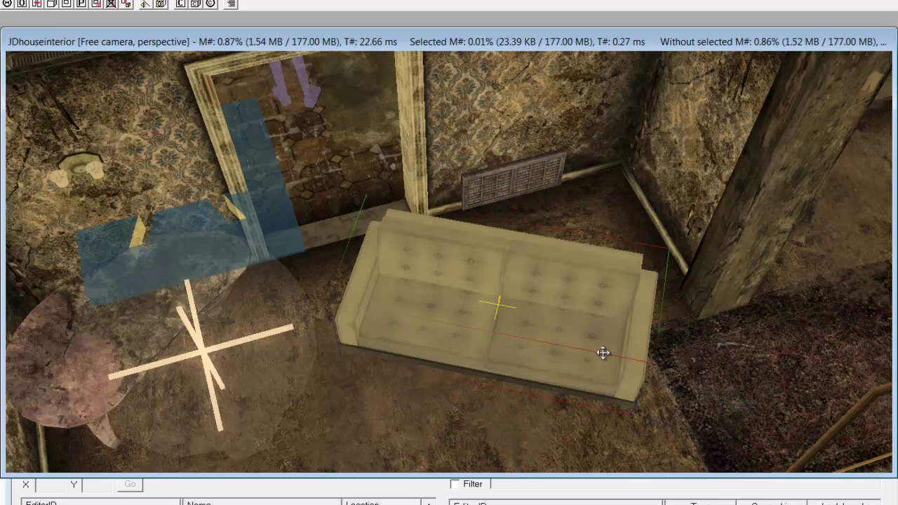
left_click_drag(525, 266, 576, 220)
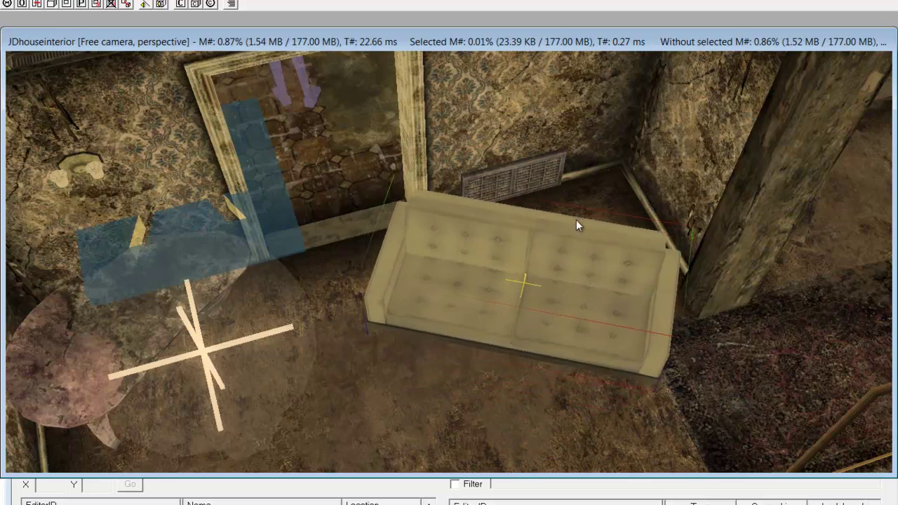
left_click_drag(470, 256, 475, 234)
key("Delete")
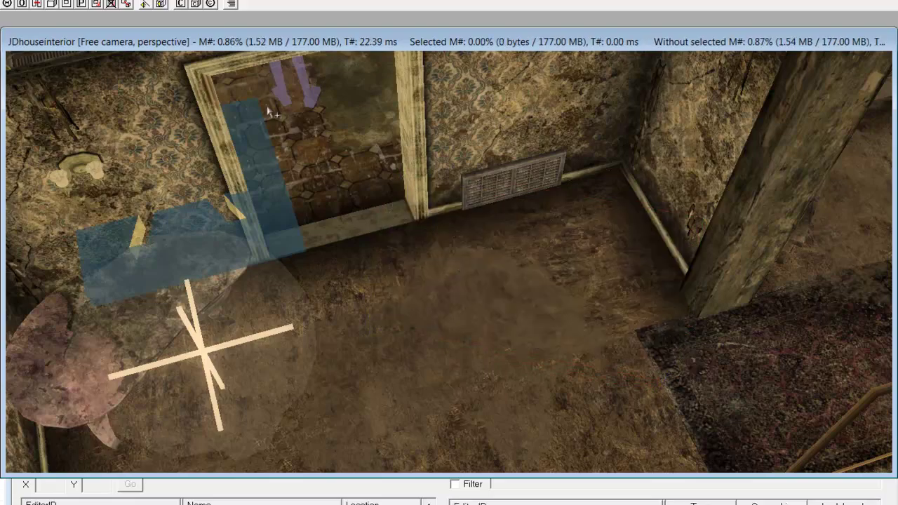
Find the first aid box on the bathroom wall and open its reference properties and its base container settings side by side.
middle_click_drag(355, 130, 531, 280)
middle_click_drag(217, 194, 421, 378, "shift")
middle_click_drag(632, 203, 407, 363)
middle_click_drag(361, 299, 370, 357)
middle_click_drag(677, 316, 446, 283)
middle_click_drag(673, 287, 582, 156)
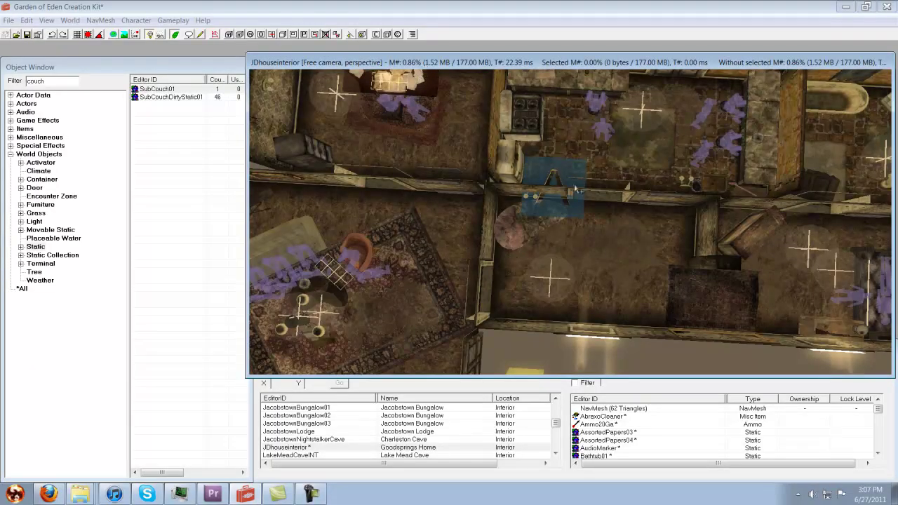
mouse_move(576, 189)
middle_mouse_down("shift")
mouse_move(668, 92)
mouse_move(601, 235)
mouse_move(503, 236)
mouse_move(732, 249)
mouse_move(729, 330)
mouse_move(809, 319)
mouse_move(603, 261)
mouse_move(595, 190)
mouse_move(626, 171)
mouse_move(637, 441)
mouse_move(579, 188)
mouse_move(588, 234)
middle_mouse_up("shift")
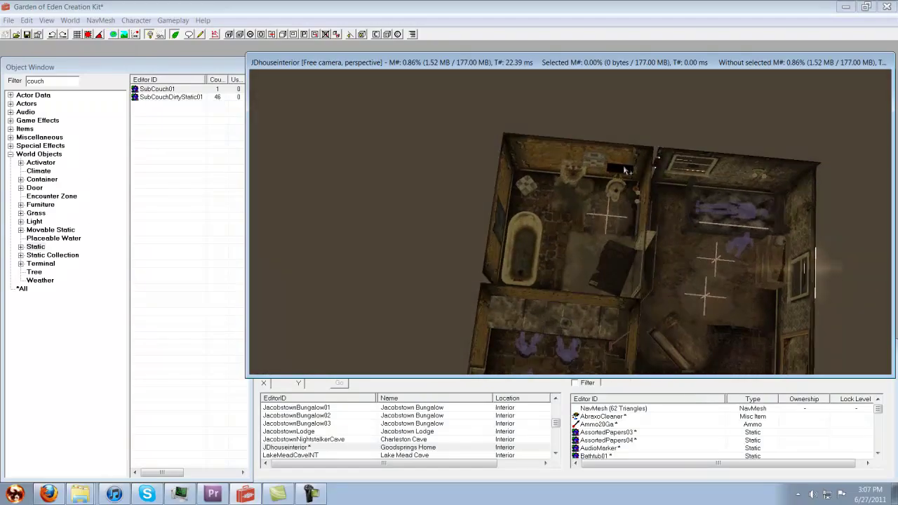
scroll(626, 171, "up", 5)
scroll(624, 171, "up", 3)
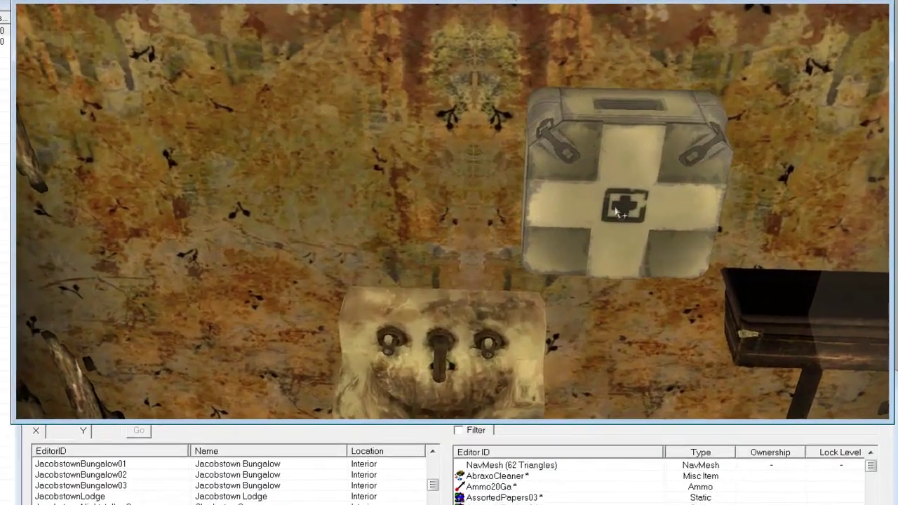
double_click(687, 218)
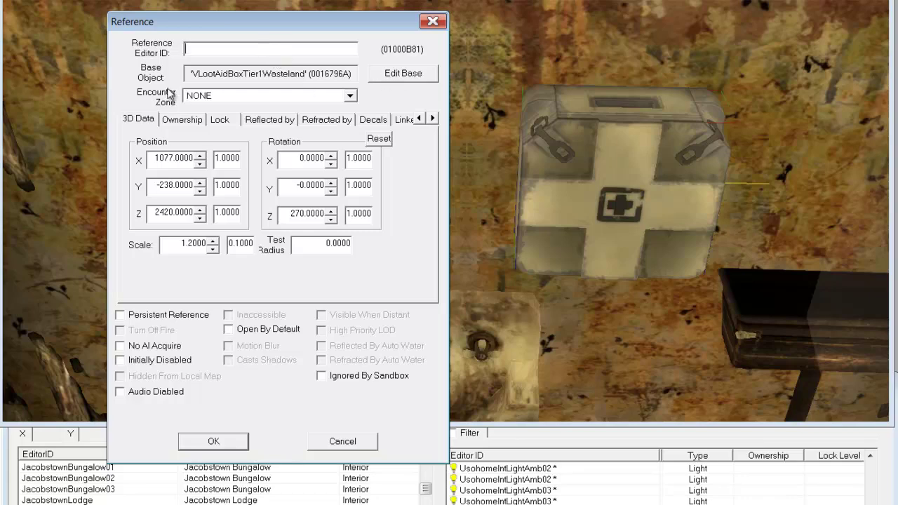
left_click(397, 76)
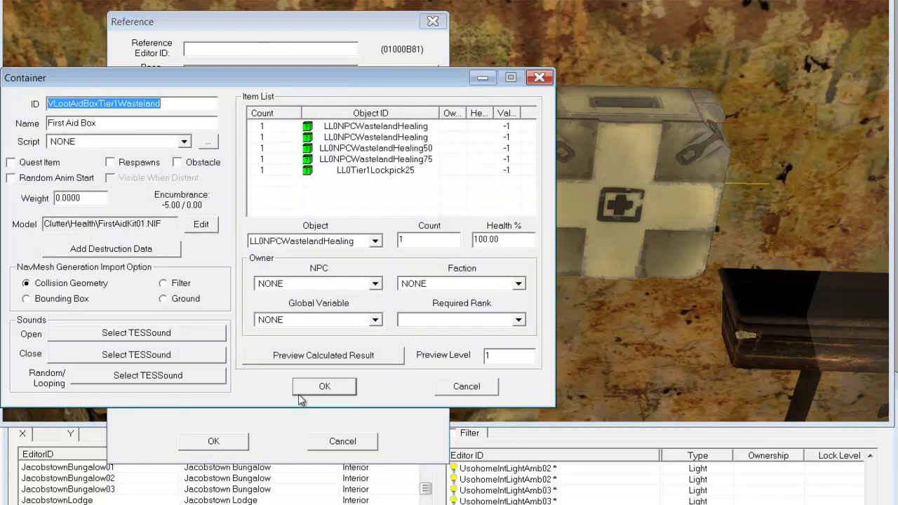
left_click_drag(210, 104, 551, 165)
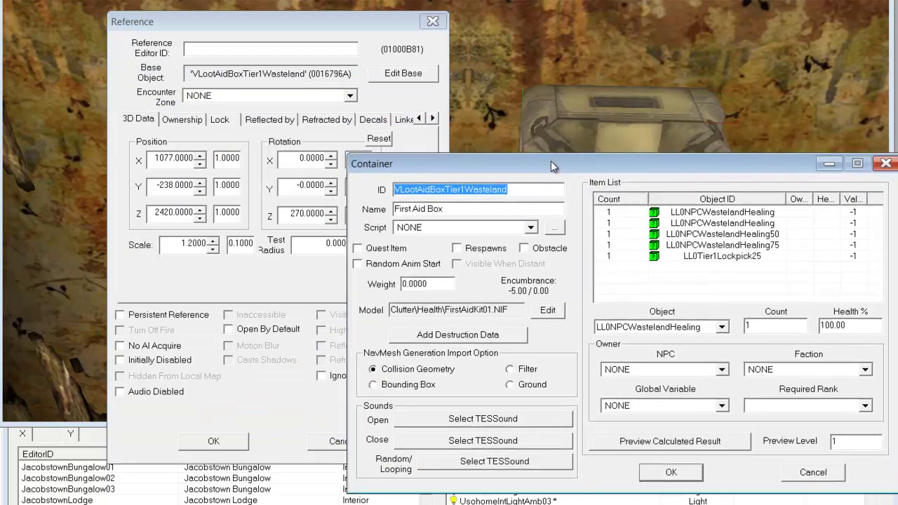
Review the first aid box reference's ownership and lock settings and look through its remaining property categories.
left_click(187, 123)
left_click(220, 120)
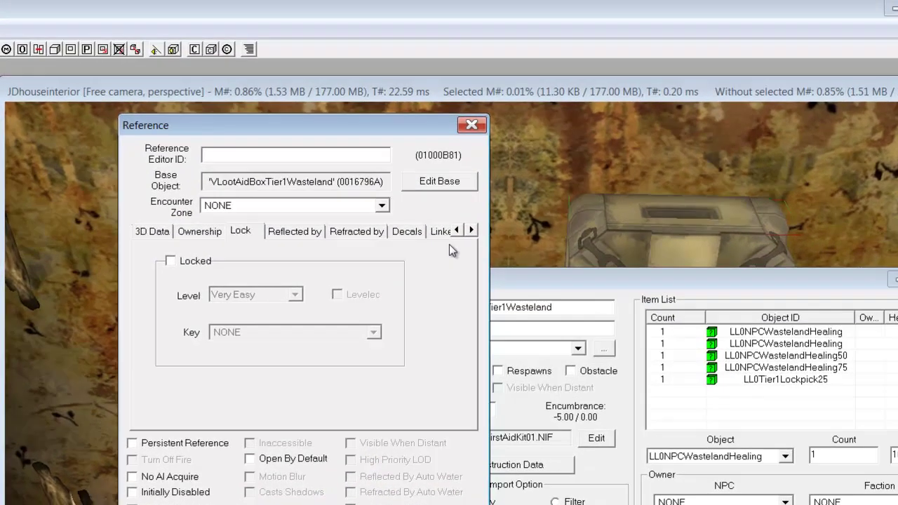
left_click(433, 118)
left_click(433, 118)
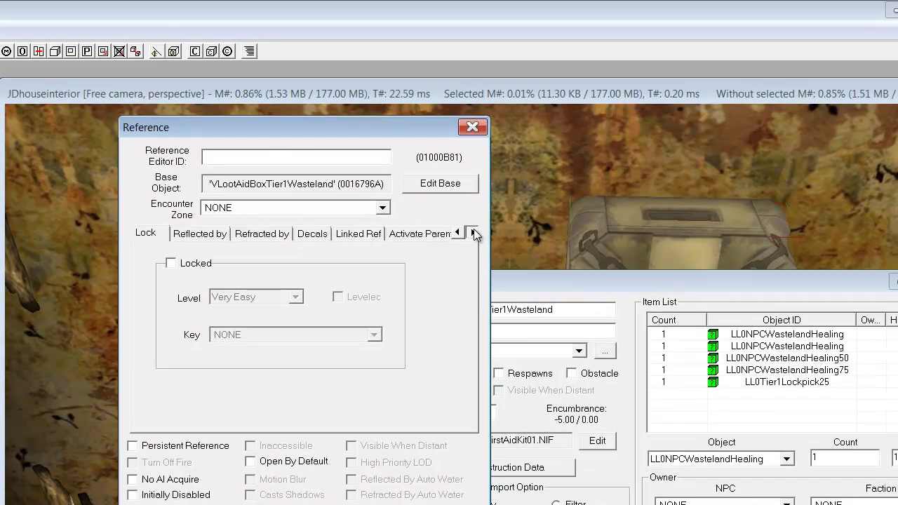
left_click(433, 117)
left_click(433, 118)
left_click(433, 118)
left_click(473, 232)
left_click(474, 232)
left_click(474, 233)
double_click(456, 233)
double_click(456, 232)
left_click(456, 233)
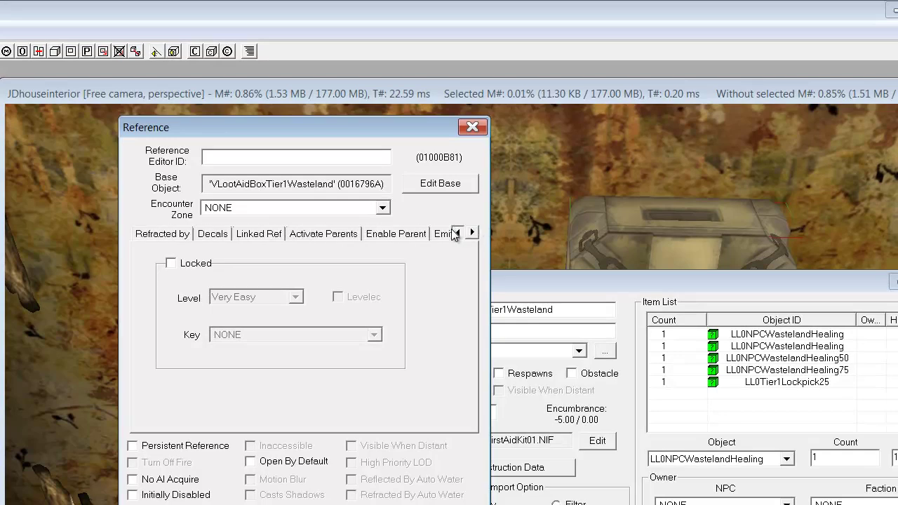
left_click(456, 233)
double_click(456, 233)
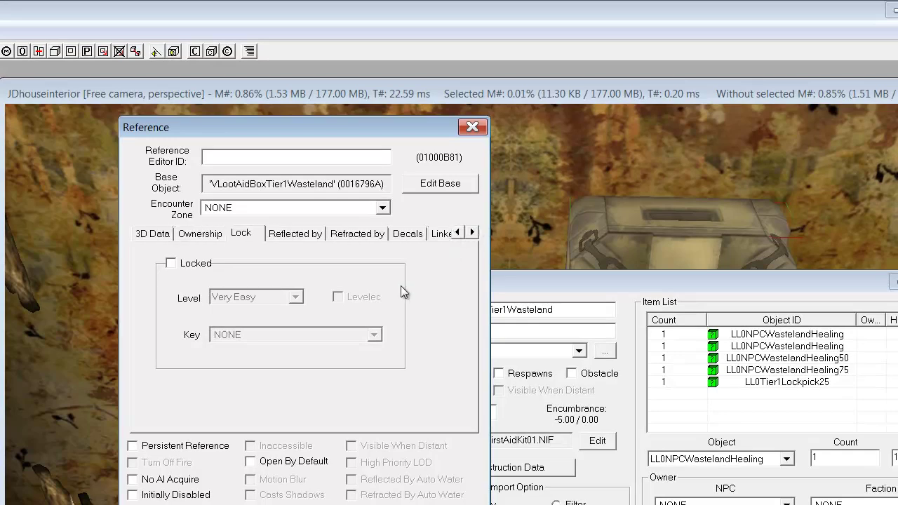
Go through the item list in the first aid box's base container settings and open the first LL0NPCWastelandHealing entry.
left_click(453, 193)
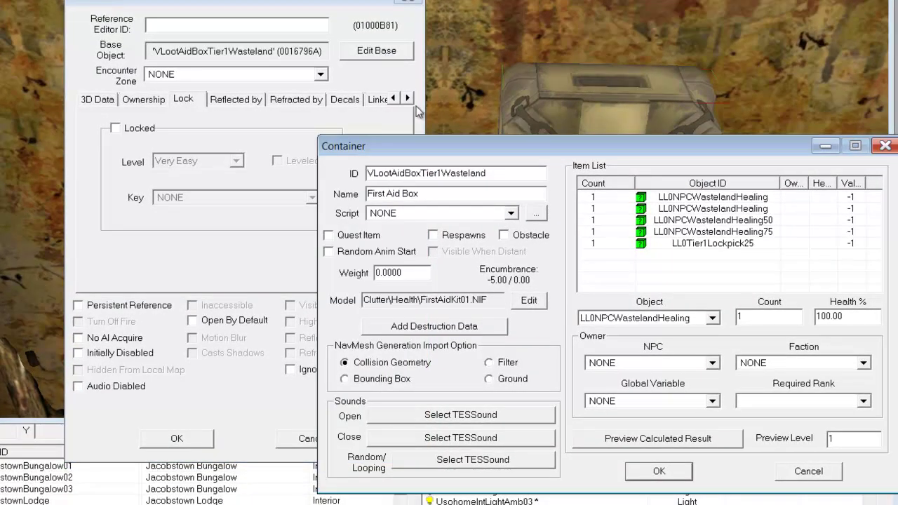
left_click_drag(355, 145, 40, 88)
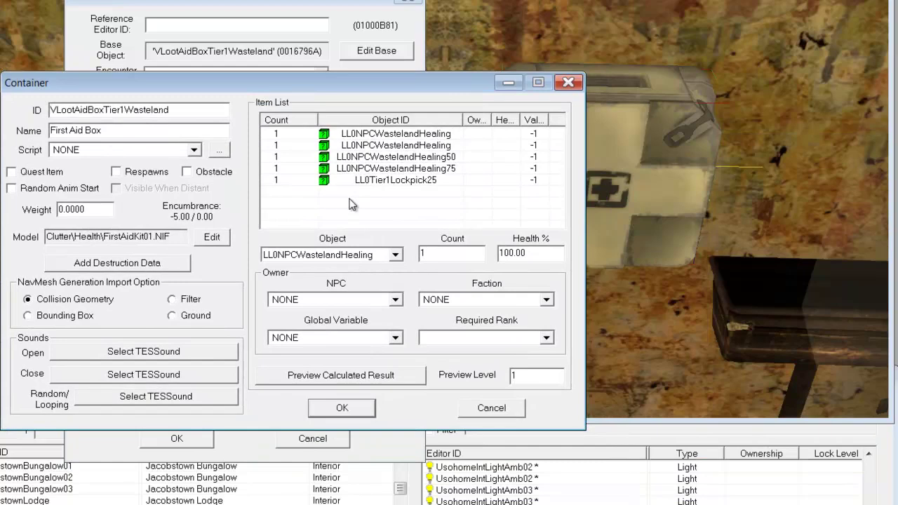
left_click(324, 180)
left_click(324, 169)
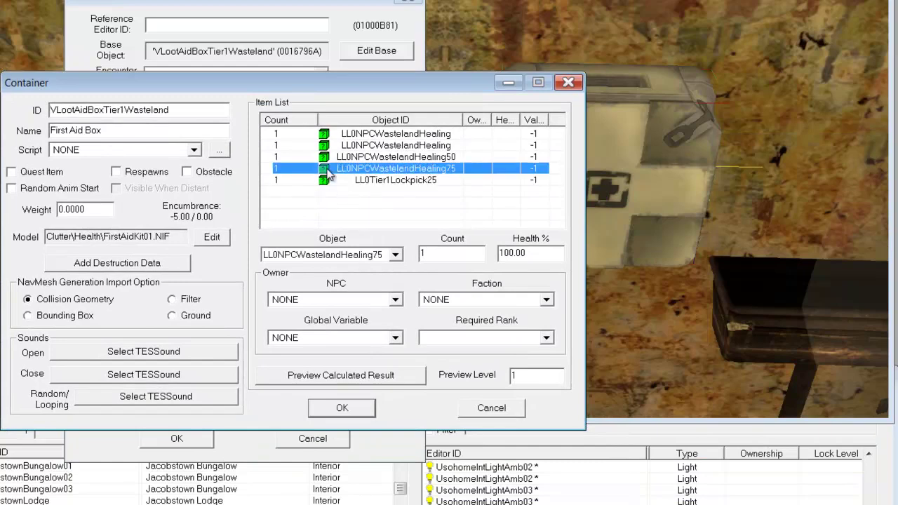
left_click(324, 159)
left_click(329, 145)
double_click(334, 133)
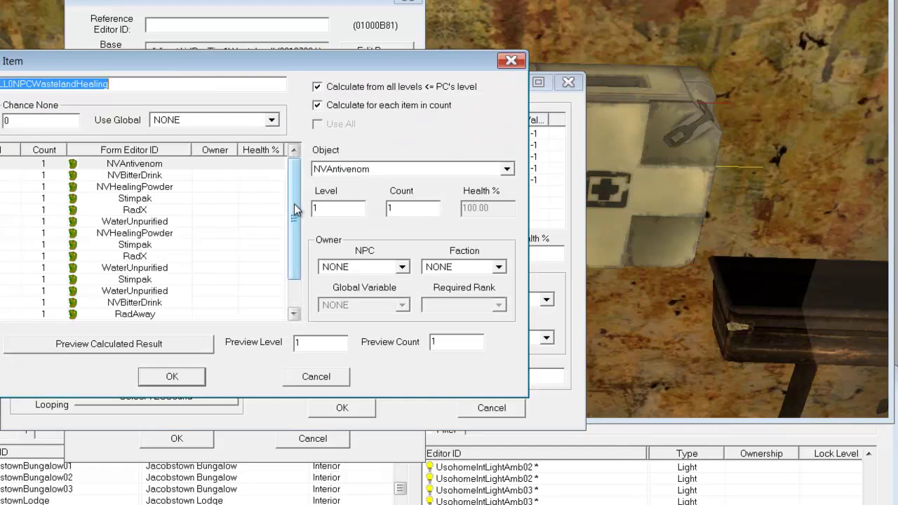
Read through all the items in the LL0NPCWastelandHealing leveled list and close it.
left_click_drag(260, 63, 511, 161)
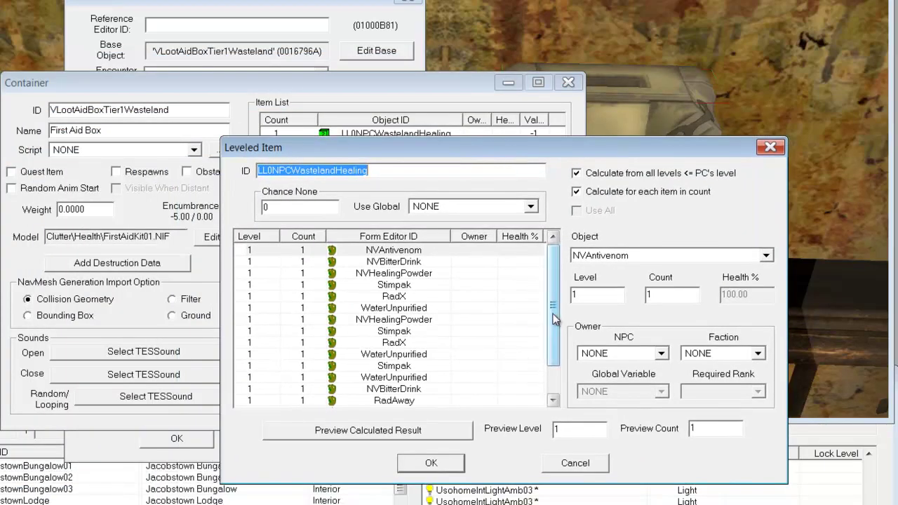
left_click_drag(553, 314, 561, 374)
left_click_drag(564, 329, 563, 218)
left_click_drag(554, 300, 477, 420)
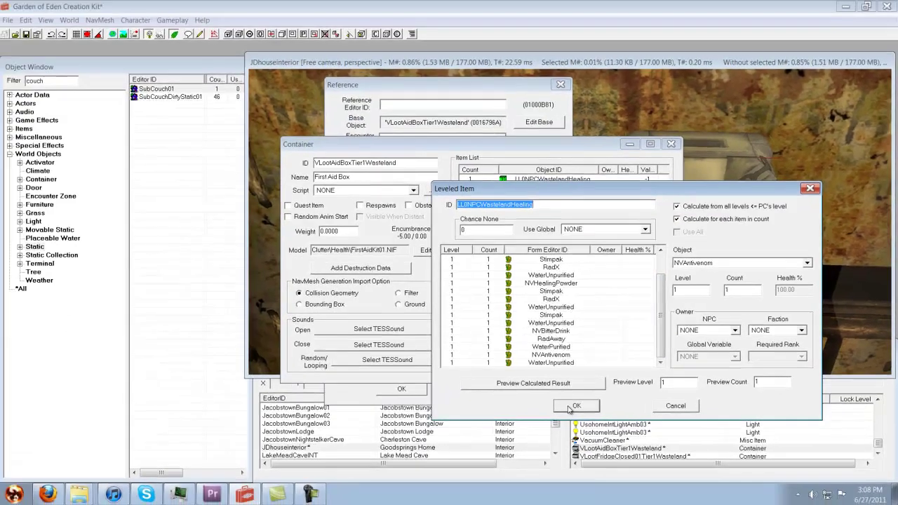
left_click(420, 466)
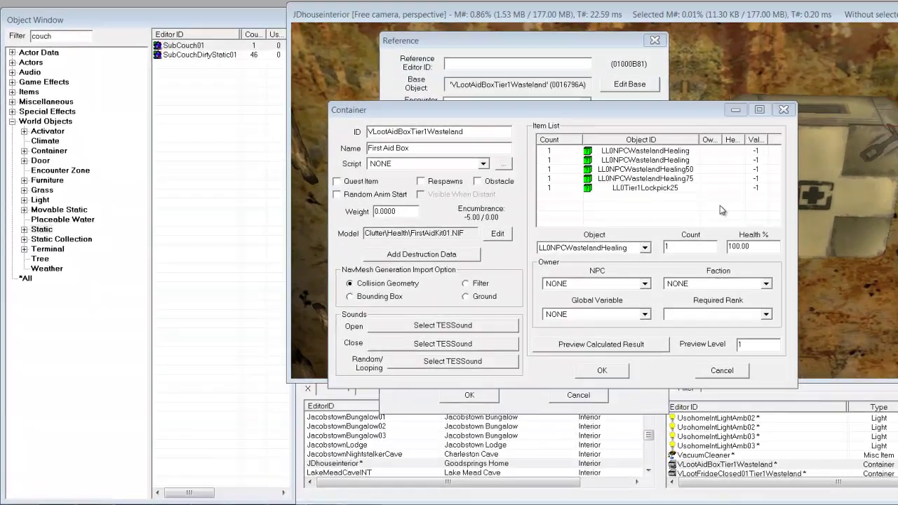
Delete every entry from the first aid box container's item list.
left_click_drag(617, 226, 506, 165)
key("Delete")
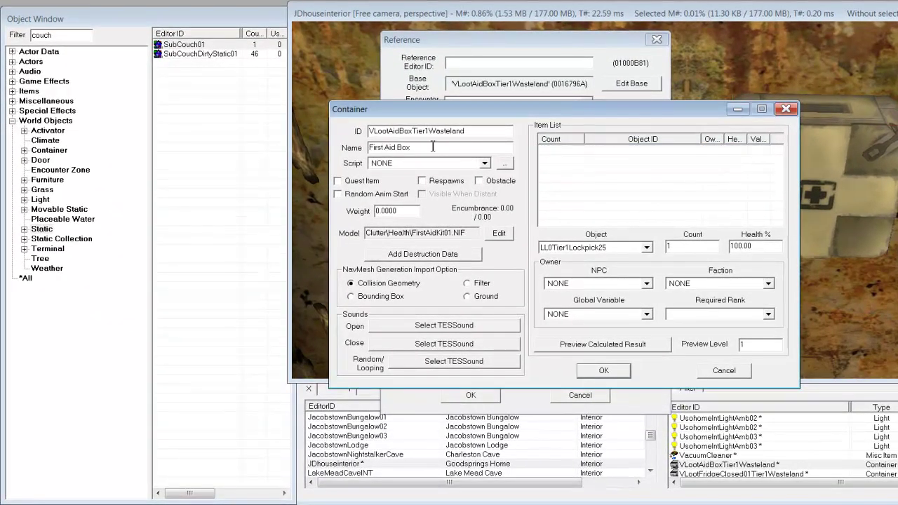
Set the container's ID to JD and its name to Awesome Box, and enable Respawns.
left_click_drag(483, 131, 242, 114)
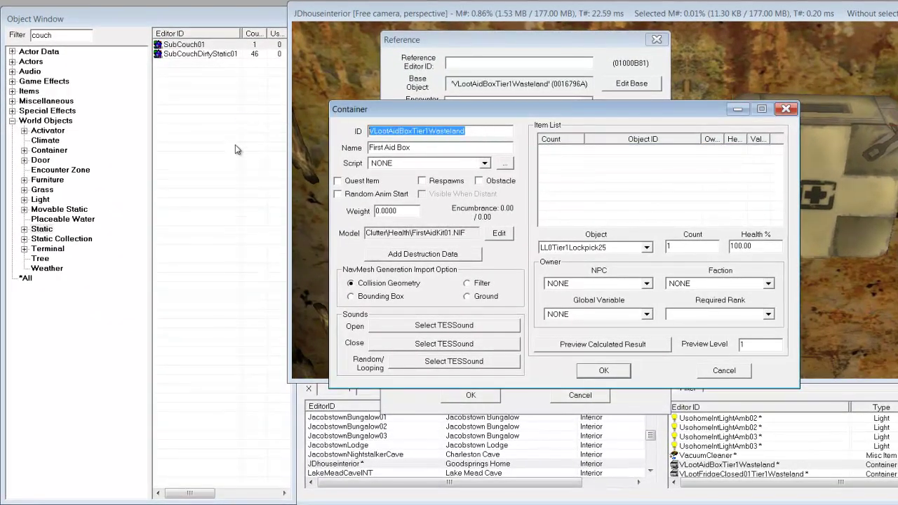
key("Delete")
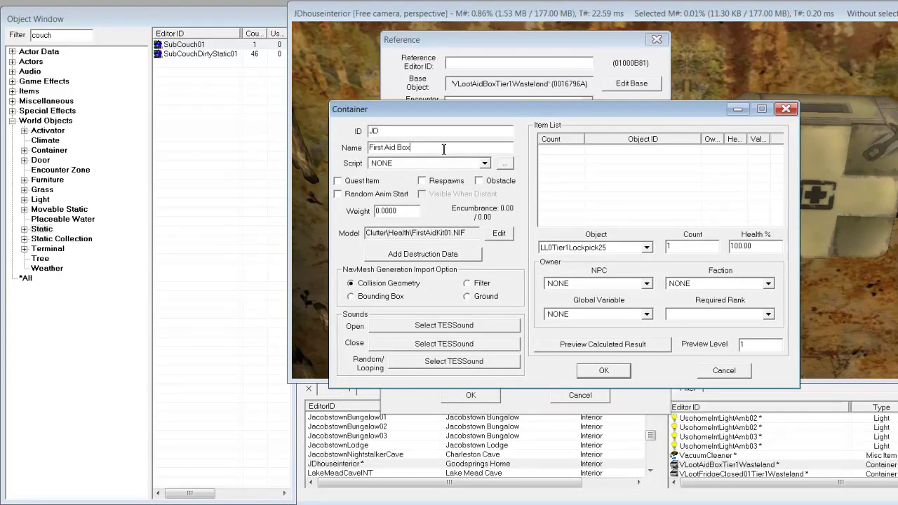
left_click_drag(443, 149, 267, 161)
key("Delete")
Clear the object filter, find ArmorNVNCRTrooper among the armor items and add it to the Awesome Box item list.
left_click(12, 91)
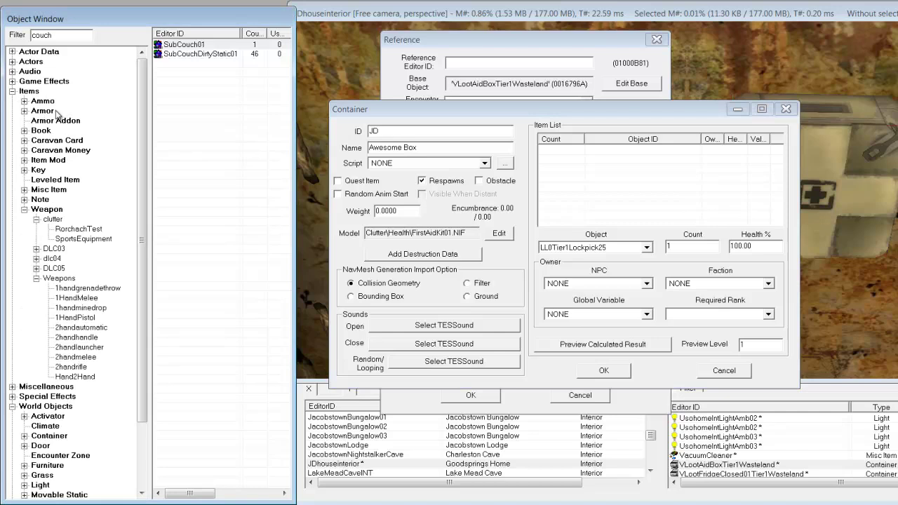
left_click(24, 111)
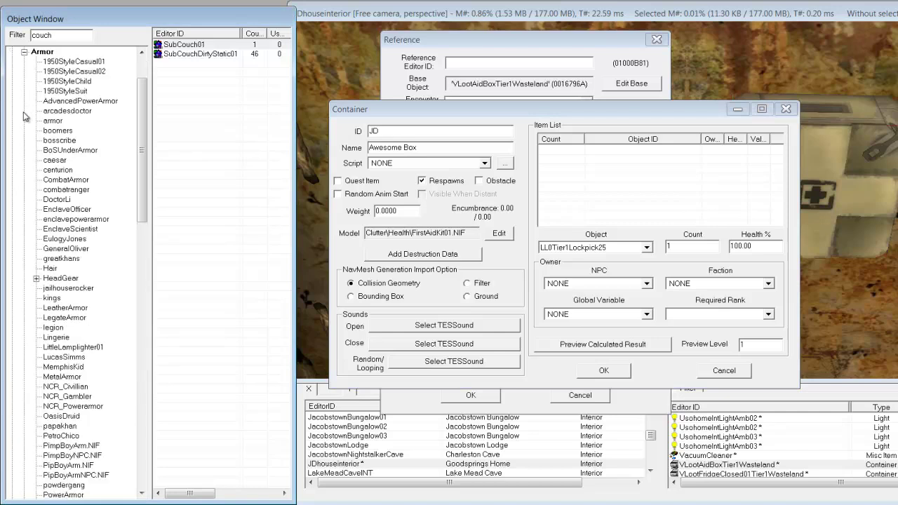
left_click_drag(65, 40, 31, 36)
key("BackSpace")
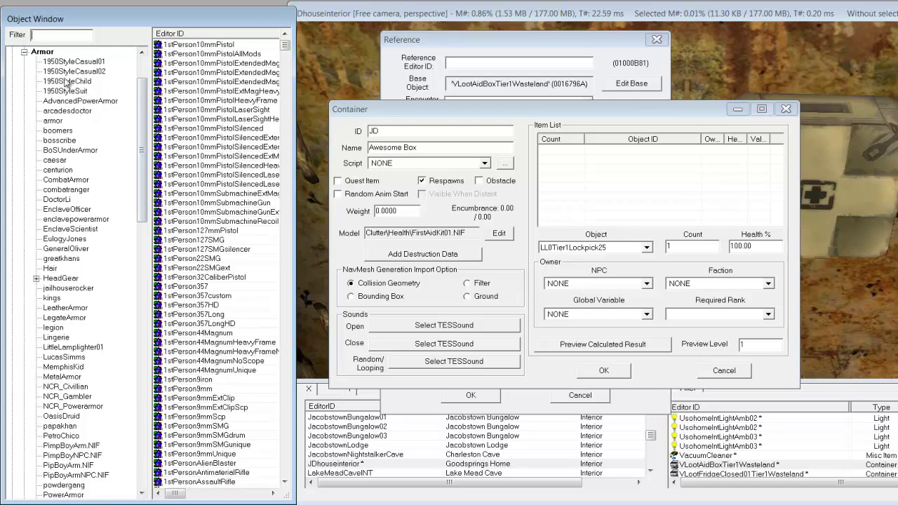
left_click(48, 53)
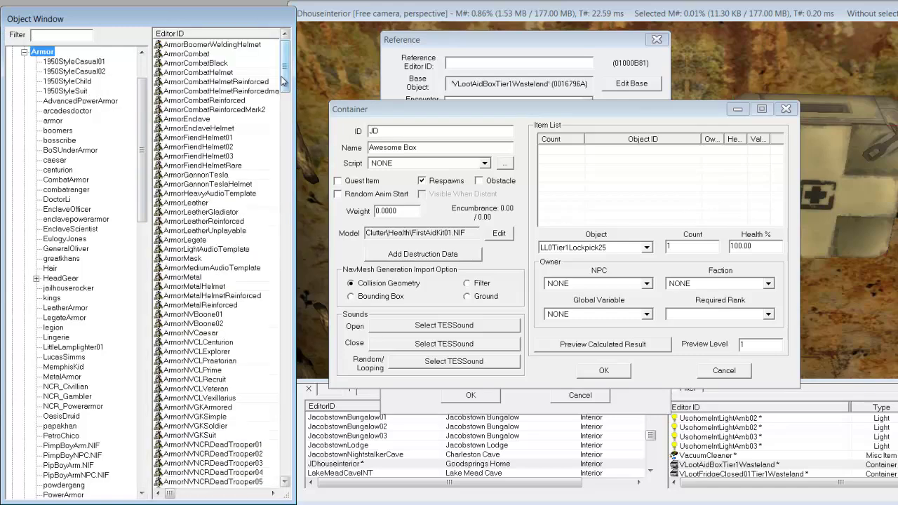
left_click(202, 241)
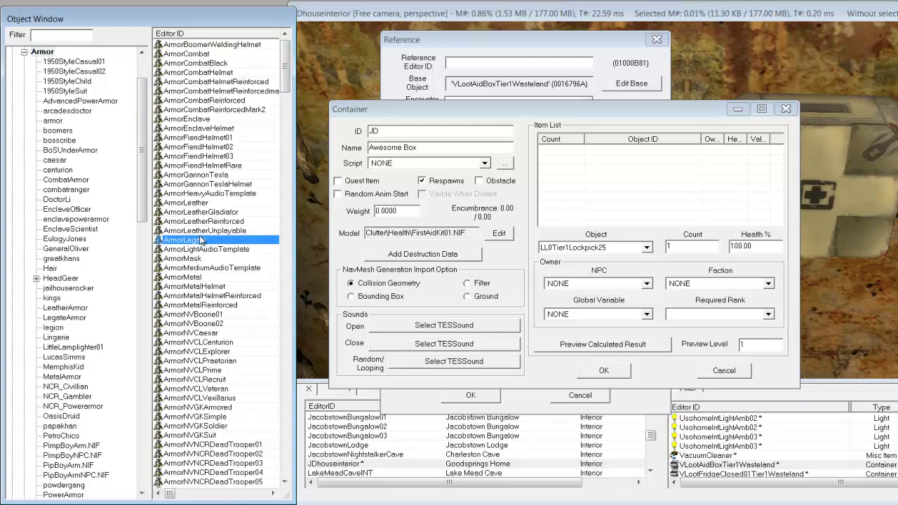
left_click(226, 362)
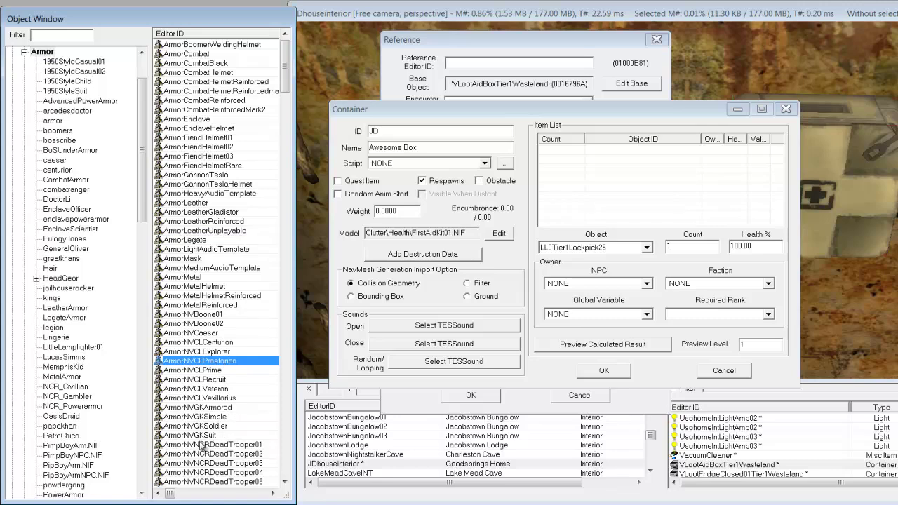
scroll(204, 442, "down", 4)
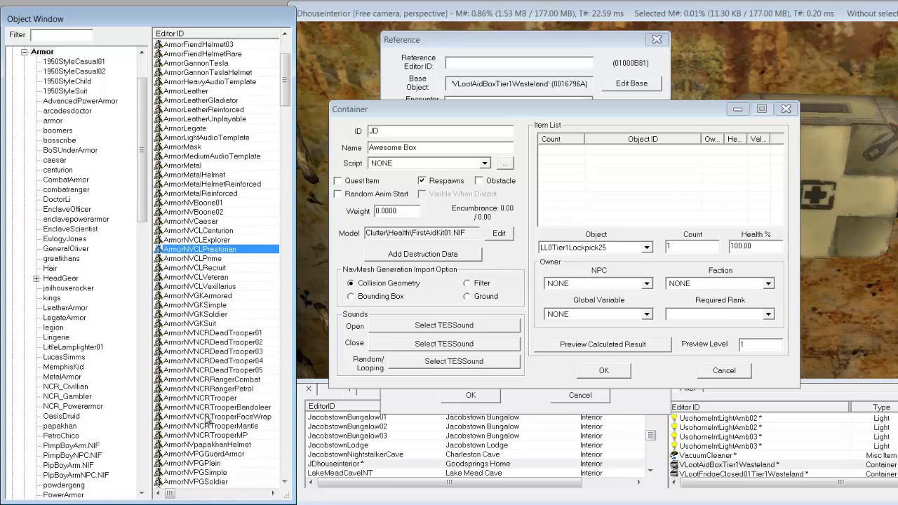
left_click_drag(210, 398, 625, 221)
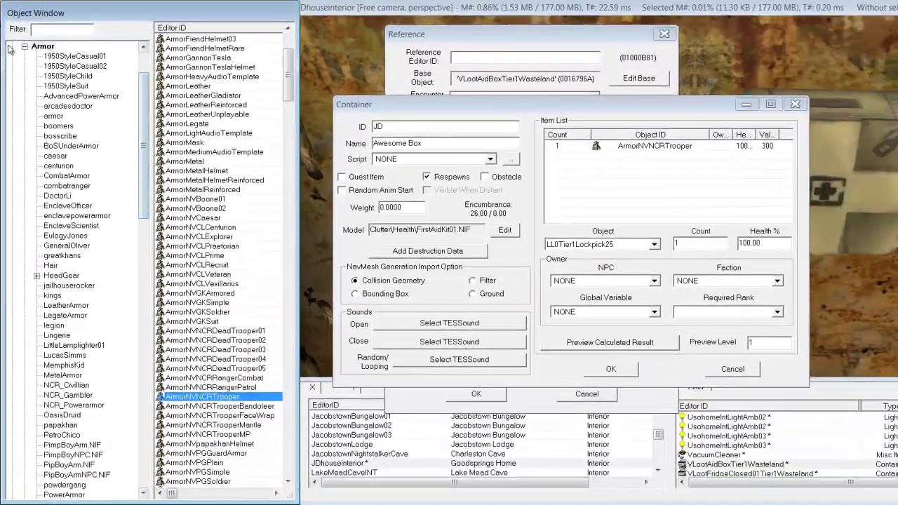
Add WeapRollingPin from the 1HandMelee weapons to the Awesome Box item list.
left_click(26, 42)
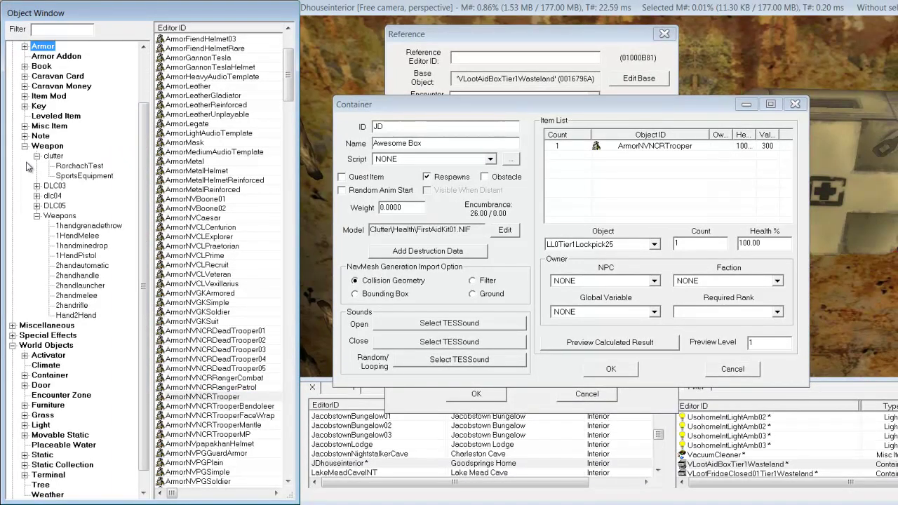
left_click(79, 235)
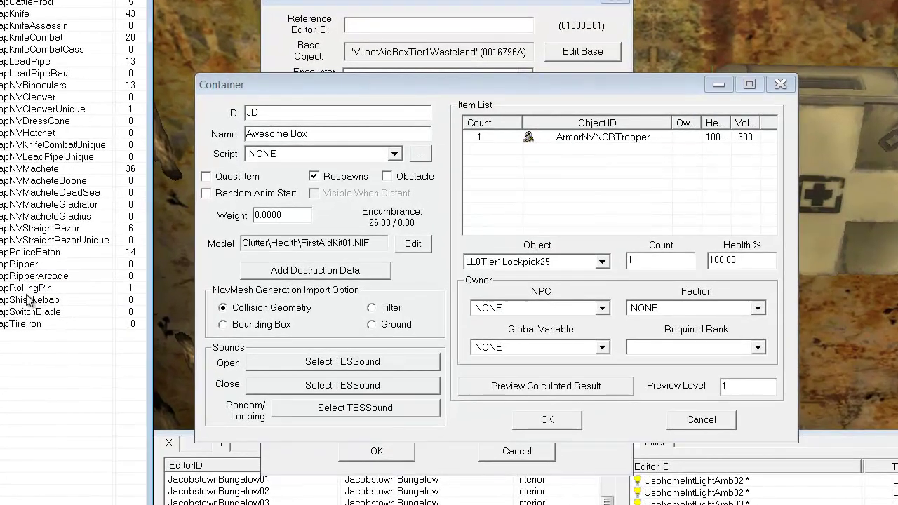
left_click_drag(199, 266, 228, 265)
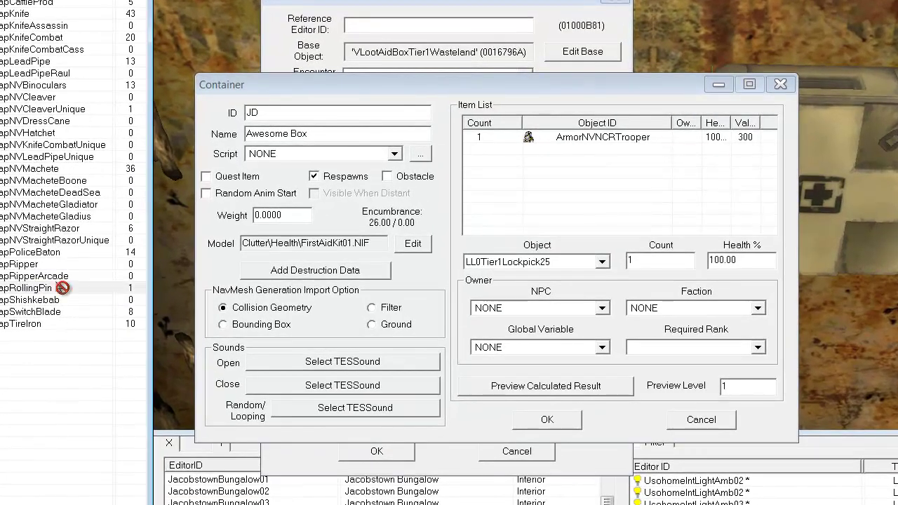
left_click_drag(62, 288, 582, 189)
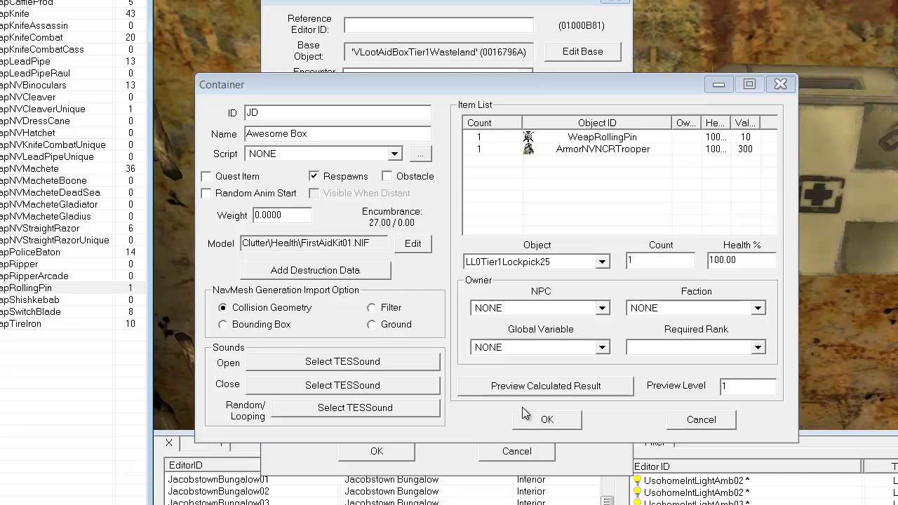
Save the edited container as a new form and accept the first aid box's reference settings.
left_click(541, 421)
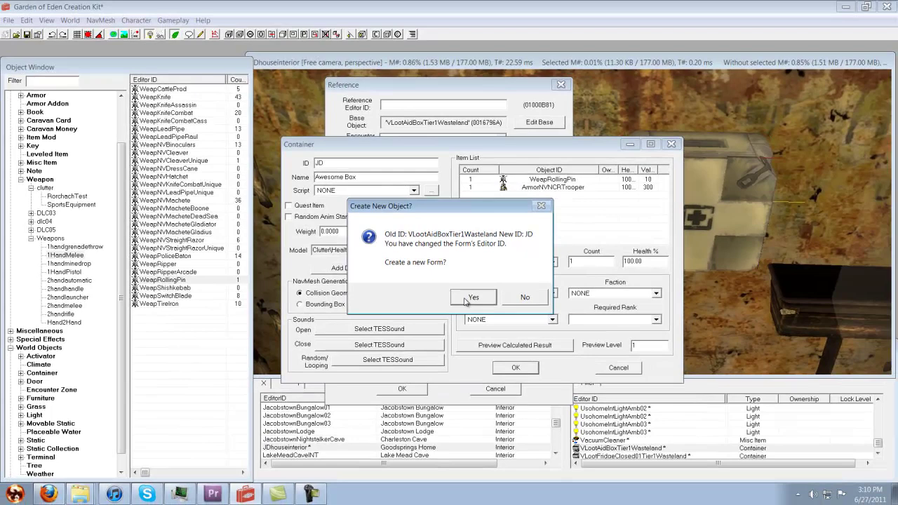
left_click(484, 314)
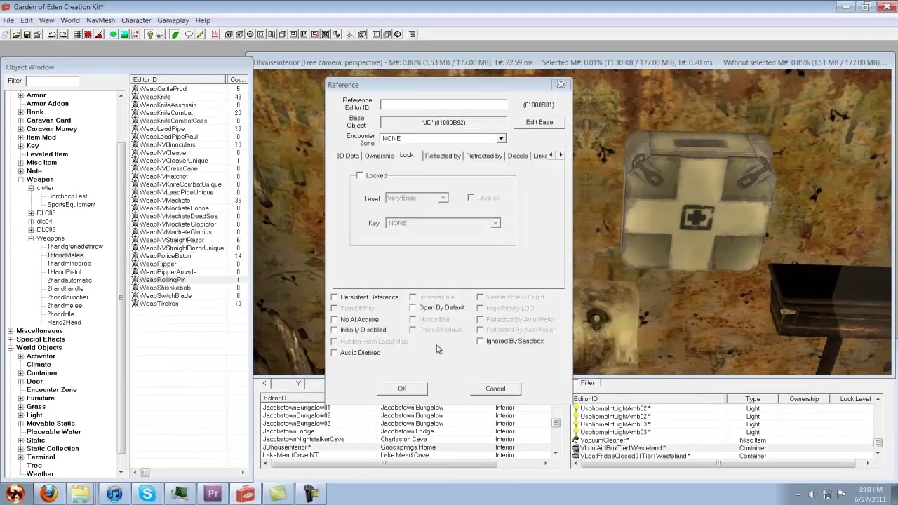
left_click(400, 390)
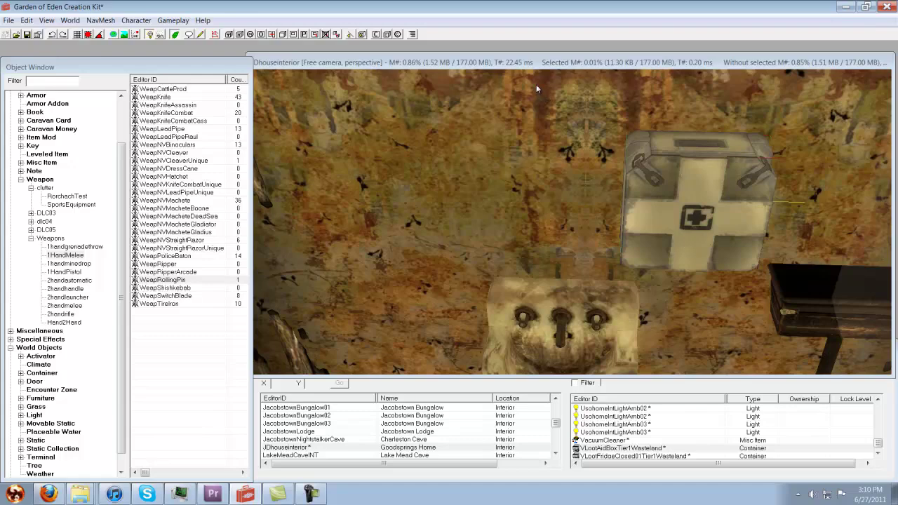
View the bathroom from above and add the first aid box on the floor to the selection.
left_click(538, 64)
middle_click_drag(601, 184, 495, 281)
scroll(596, 95, "down", 4)
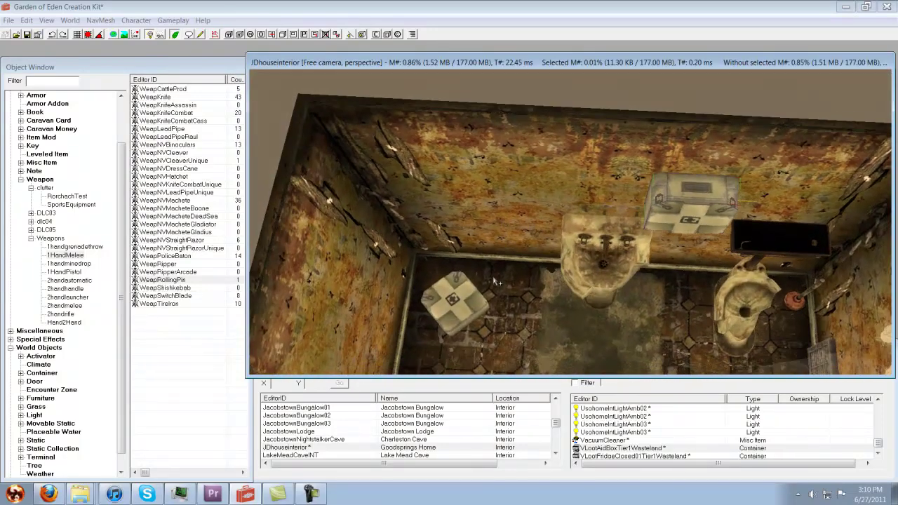
mouse_move(423, 253)
middle_mouse_down("shift")
mouse_move(428, 270)
mouse_move(433, 246)
middle_mouse_up("shift")
middle_click_drag(471, 274, 433, 247)
middle_click_drag(487, 186, 487, 210)
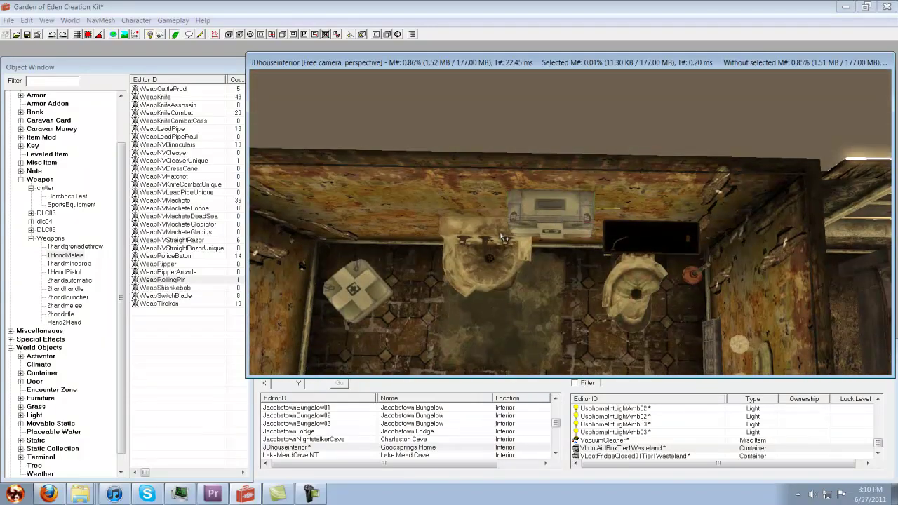
scroll(502, 238, "down", 5)
scroll(458, 238, "up", 3)
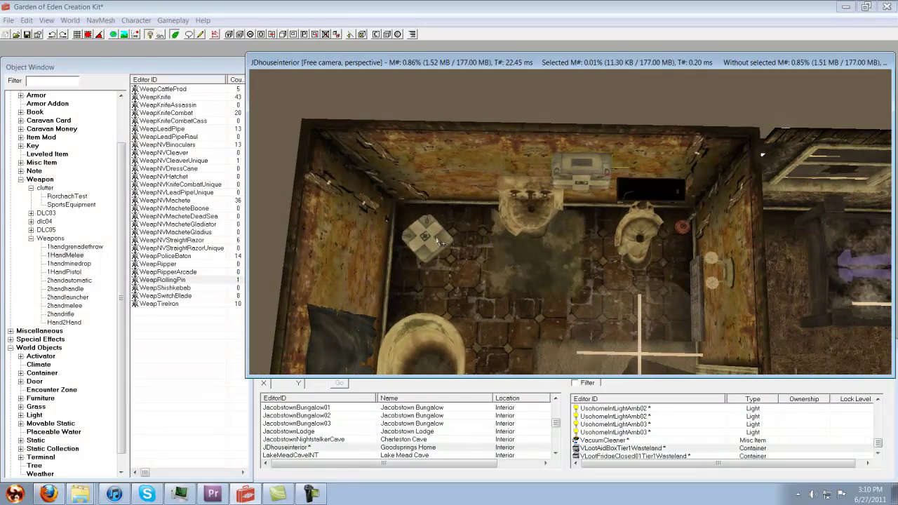
left_click(436, 237, "ctrl")
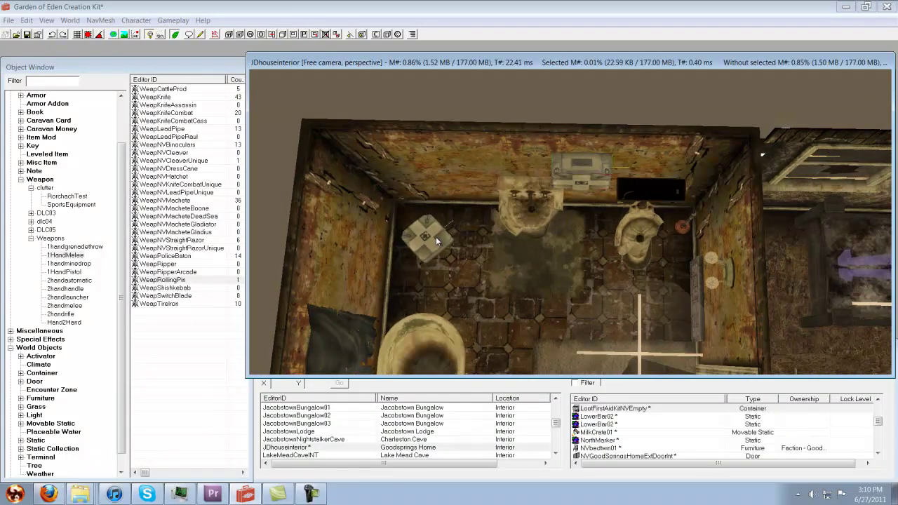
left_click_drag(435, 238, 451, 288)
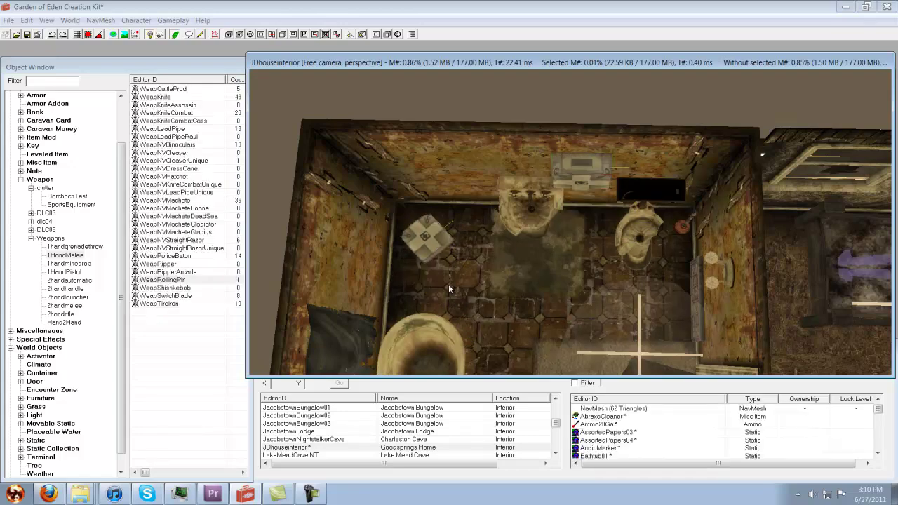
Duplicate the wall-mounted first aid box and place the copy, turned about its vertical axis, in front of the sink.
left_click(427, 237)
key("ctrl+d")
left_click_drag(587, 170, 458, 217)
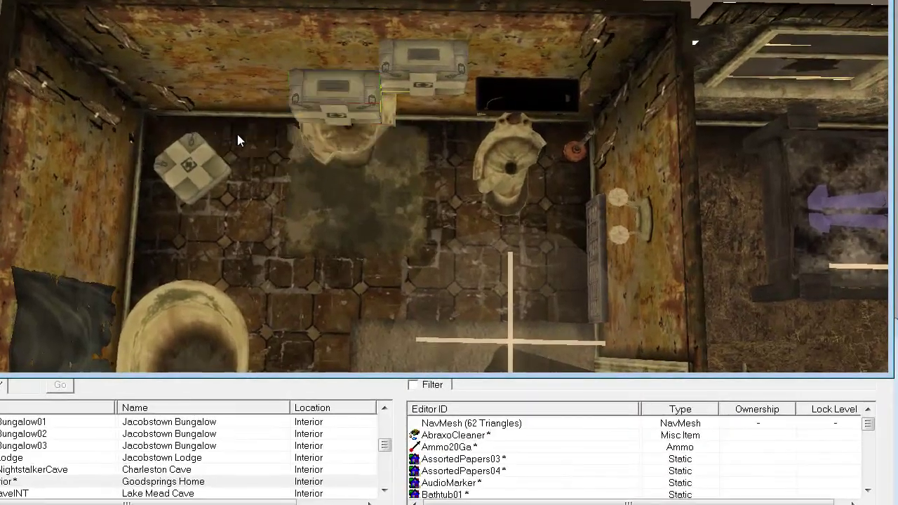
left_click_drag(238, 134, 246, 299)
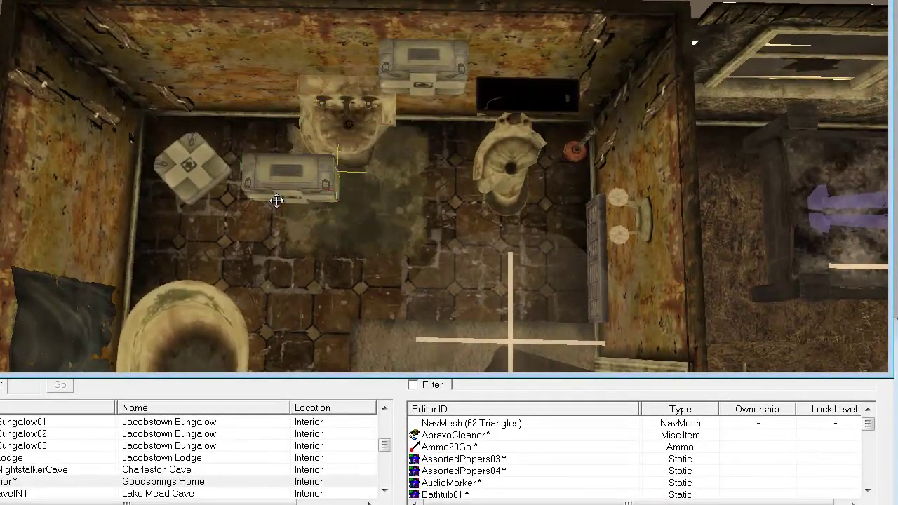
right_click_drag(276, 199, 356, 207)
key("d")
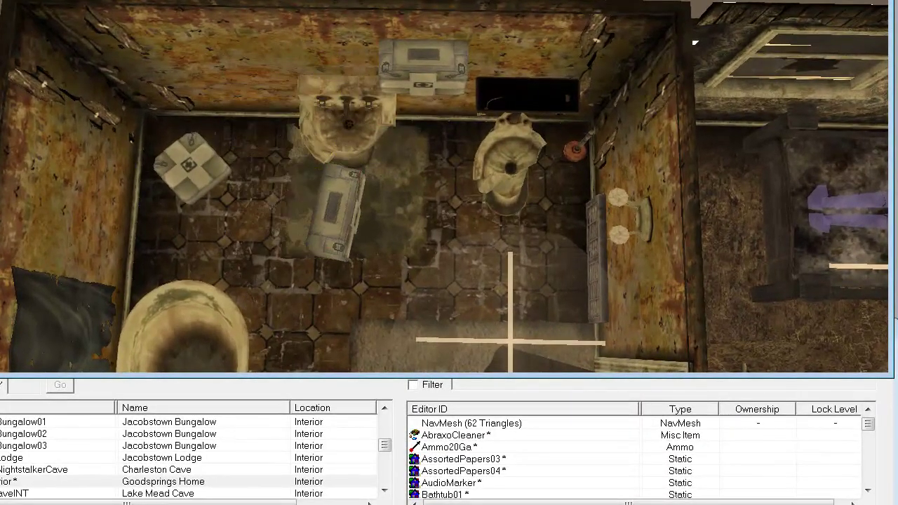
Delete the duplicated first aid box in front of the sink from the cell.
middle_click_drag(633, 184, 471, 146)
left_click(472, 151)
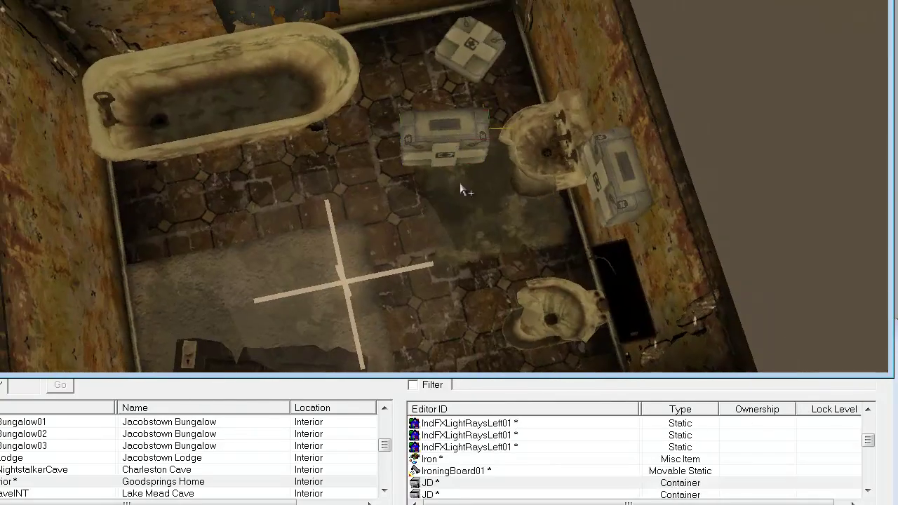
key("Delete")
middle_click_drag(466, 96, 501, 16)
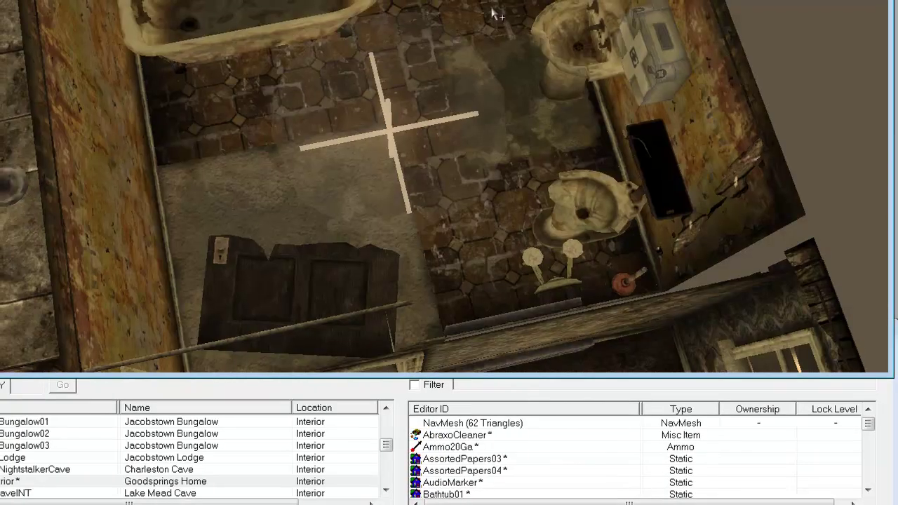
Box-select the bathroom's objects from above and clear the selection again.
middle_click_drag(428, 337, 339, 254)
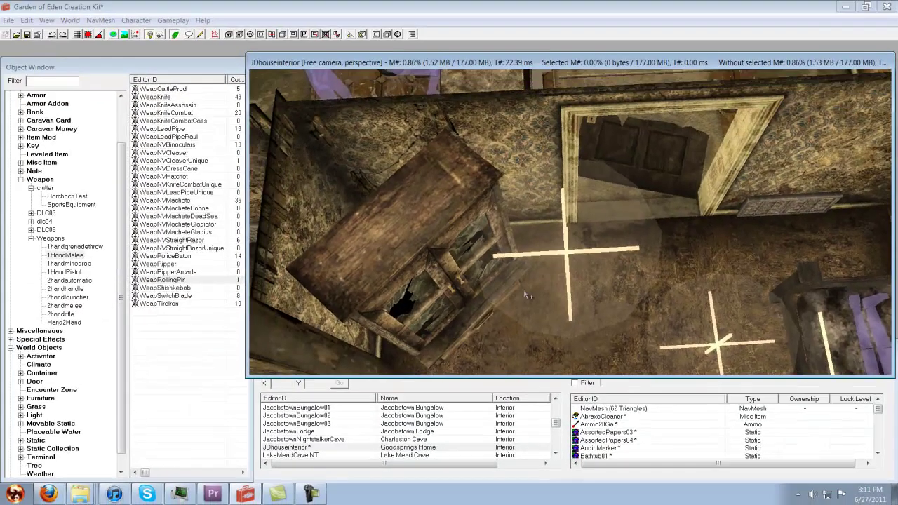
middle_click_drag(524, 296, 423, 239, "shift")
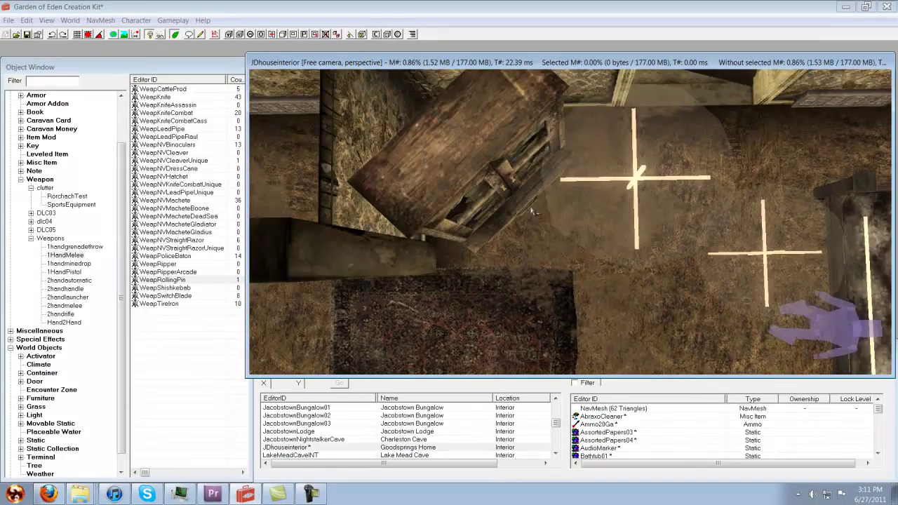
scroll(491, 239, "down", 5)
middle_click_drag(586, 239, 456, 236, "shift")
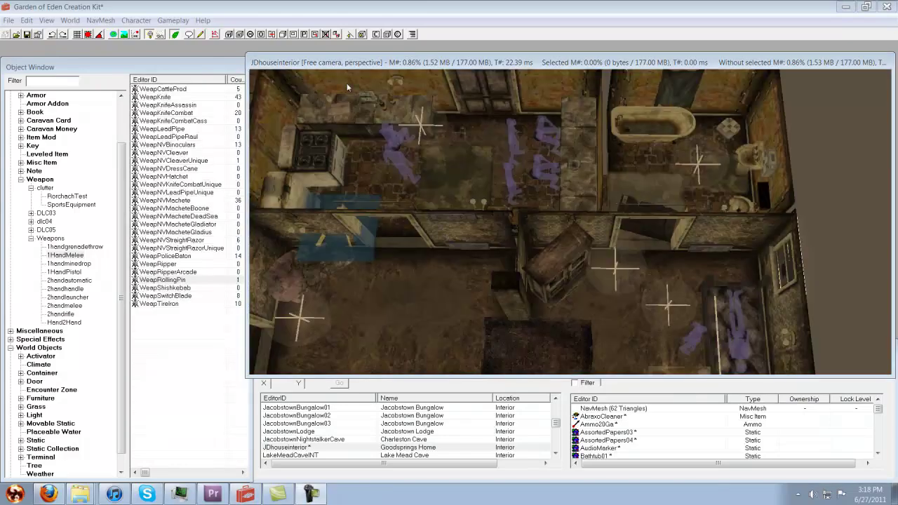
left_click(298, 62)
middle_click_drag(429, 200, 598, 256)
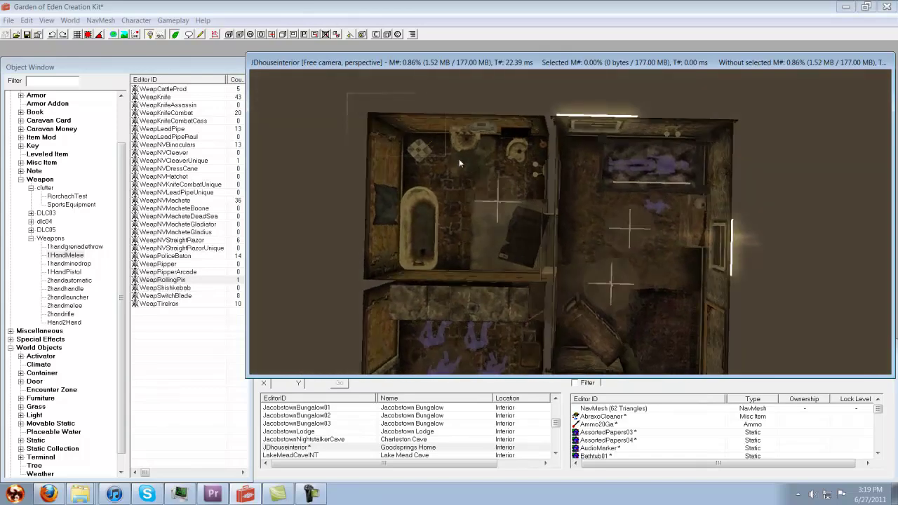
left_click_drag(459, 158, 550, 274)
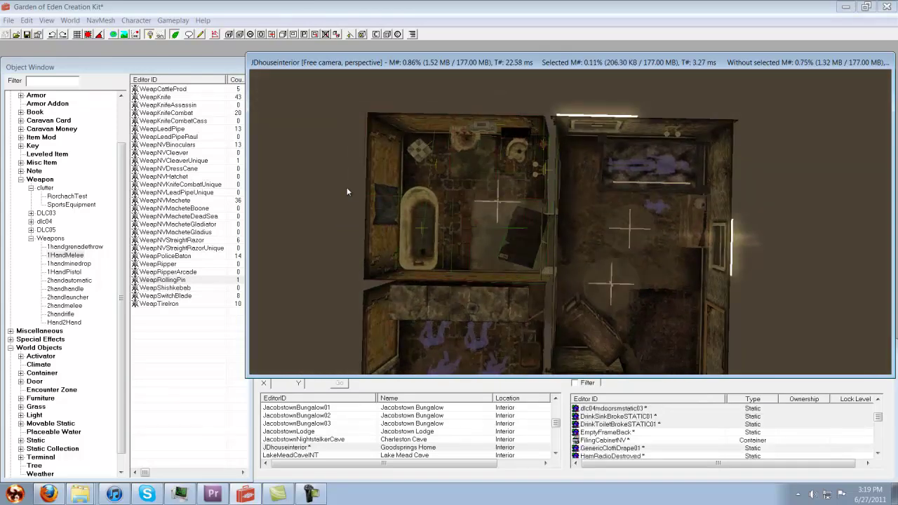
left_click(338, 139)
Inspect the base container and item list of the first aid box mounted above the bathroom sink, and close its settings.
middle_click_drag(339, 139, 471, 227)
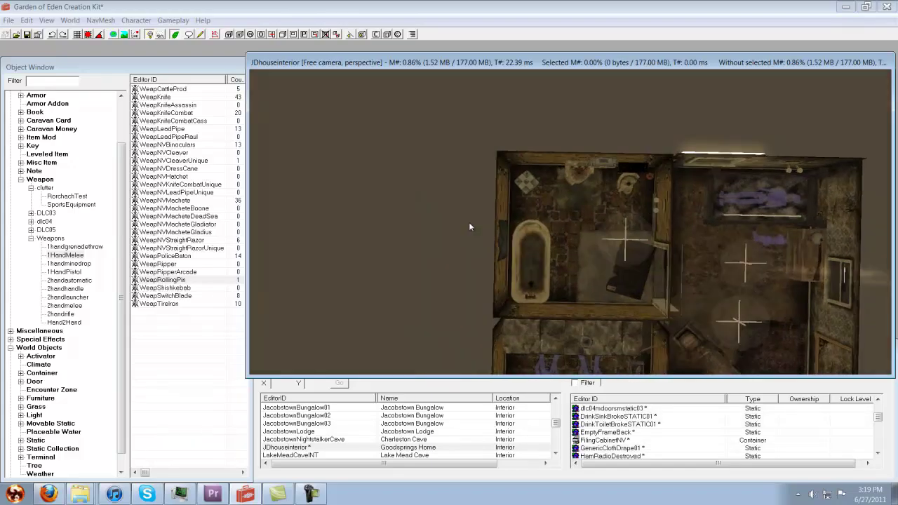
scroll(470, 226, "up", 5)
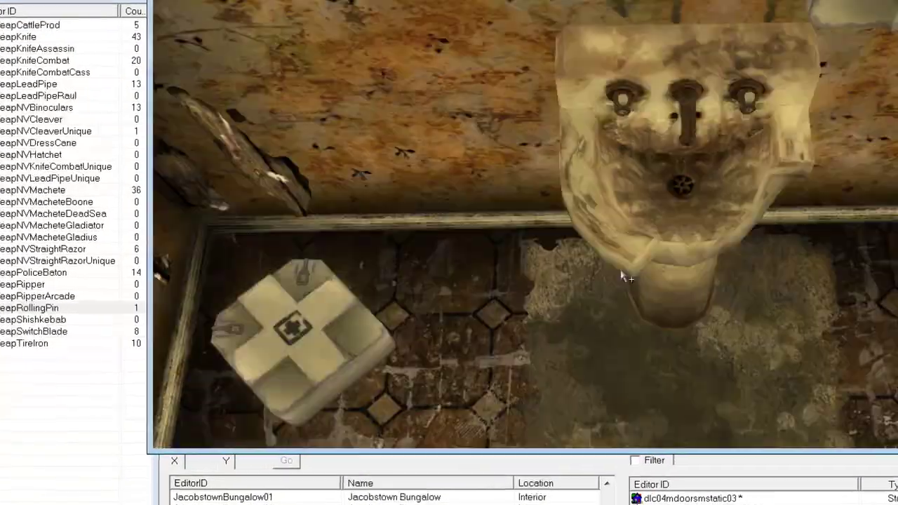
middle_click_drag(735, 177, 699, 208)
double_click(628, 244)
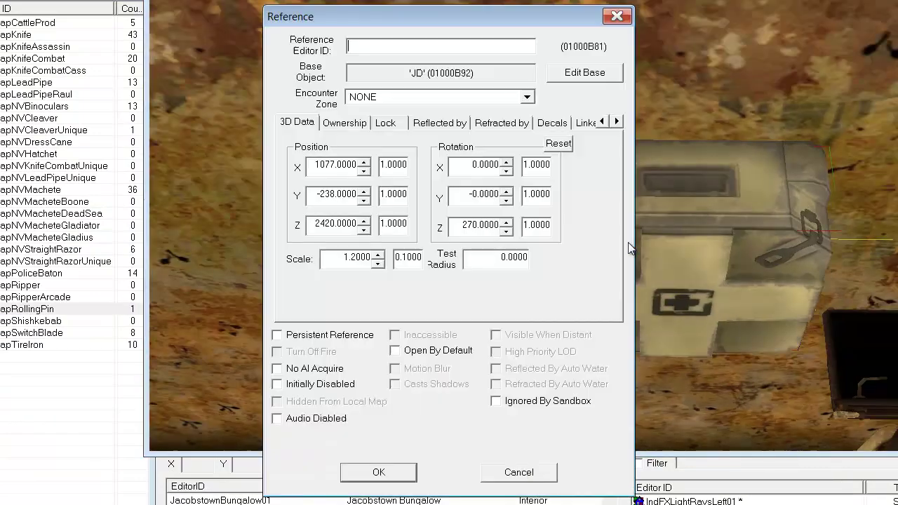
left_click(577, 74)
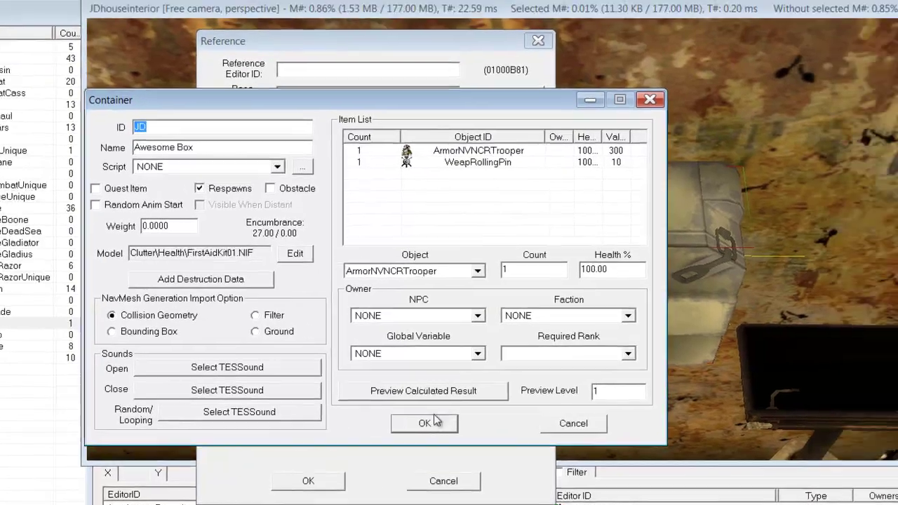
left_click(499, 413)
left_click(223, 495)
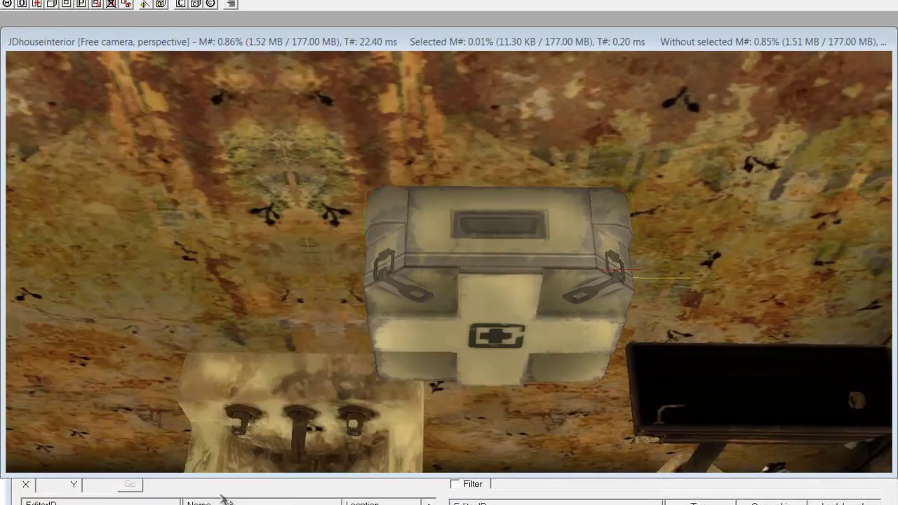
Open the reference settings of the kitchen's exterior door and move the dialog clear of the door.
left_click(271, 38)
scroll(283, 210, "down", 10)
mouse_move(282, 213)
middle_mouse_down("shift")
mouse_move(314, 367)
mouse_move(377, 309)
mouse_move(412, 190)
mouse_move(363, 246)
mouse_move(393, 243)
mouse_move(409, 94)
mouse_move(386, 372)
mouse_move(415, 411)
mouse_move(425, 297)
mouse_move(415, 315)
mouse_move(418, 304)
mouse_move(460, 281)
mouse_move(459, 133)
mouse_move(449, 108)
mouse_move(448, 248)
mouse_move(465, 217)
mouse_move(390, 246)
middle_mouse_up("shift")
scroll(385, 379, "up", 8)
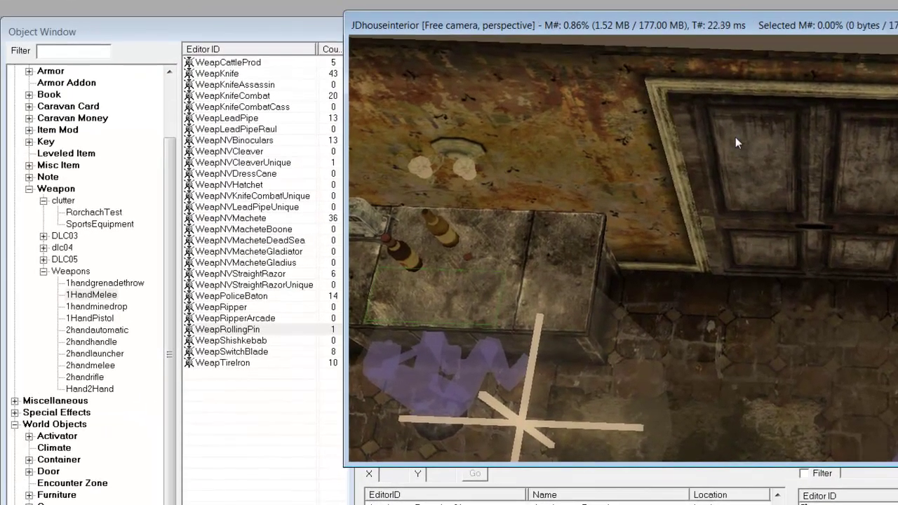
double_click(393, 153)
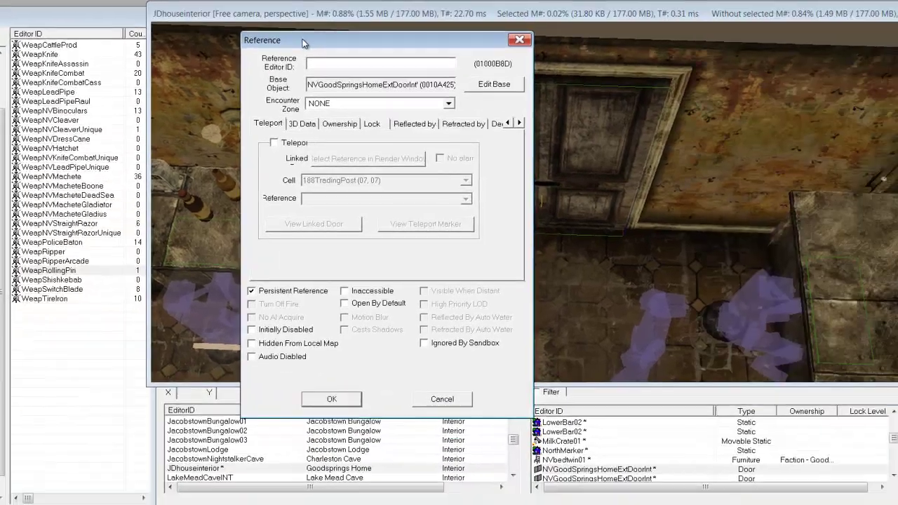
left_click_drag(528, 58, 258, 24)
left_click_drag(66, 15, 0, 8)
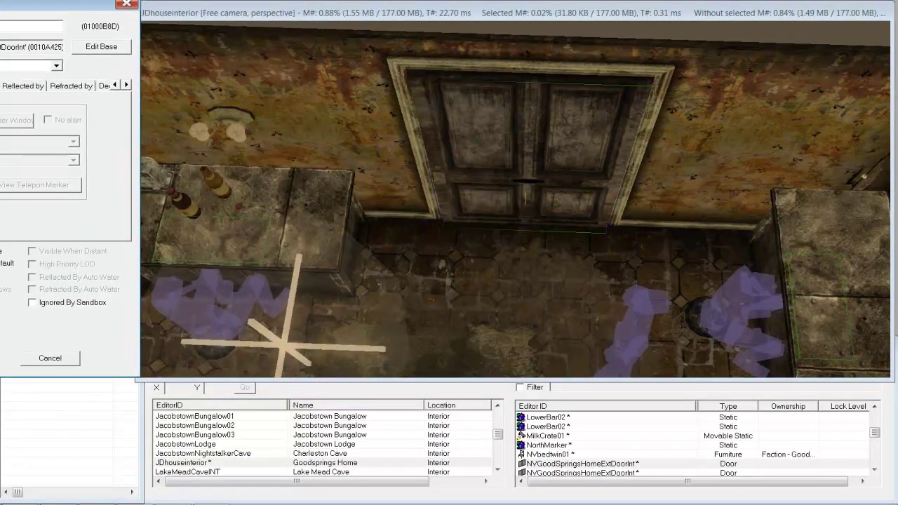
Open the reference settings of the other exterior door beside the large rug and park the dialog next to the first one.
left_click(180, 24)
scroll(369, 280, "down", 3)
middle_click_drag(371, 281, 401, 222)
double_click(631, 189)
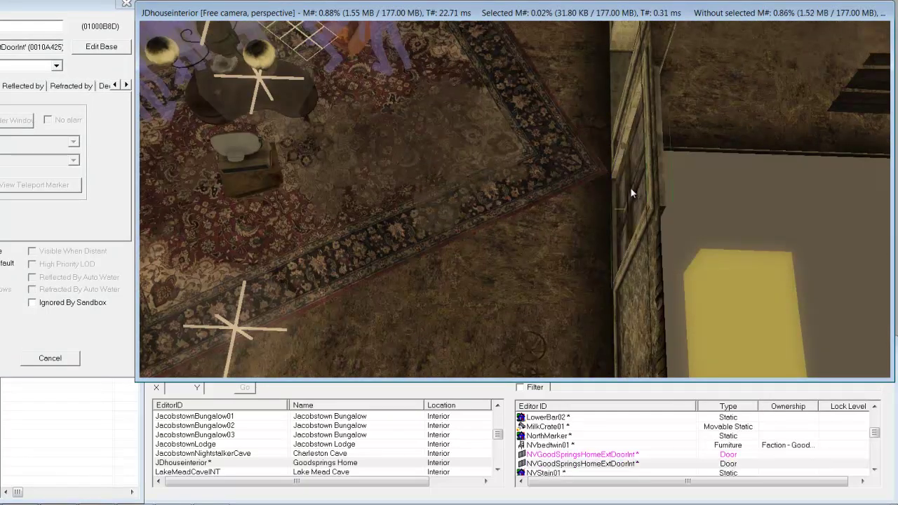
left_click_drag(302, 34, 0, 109)
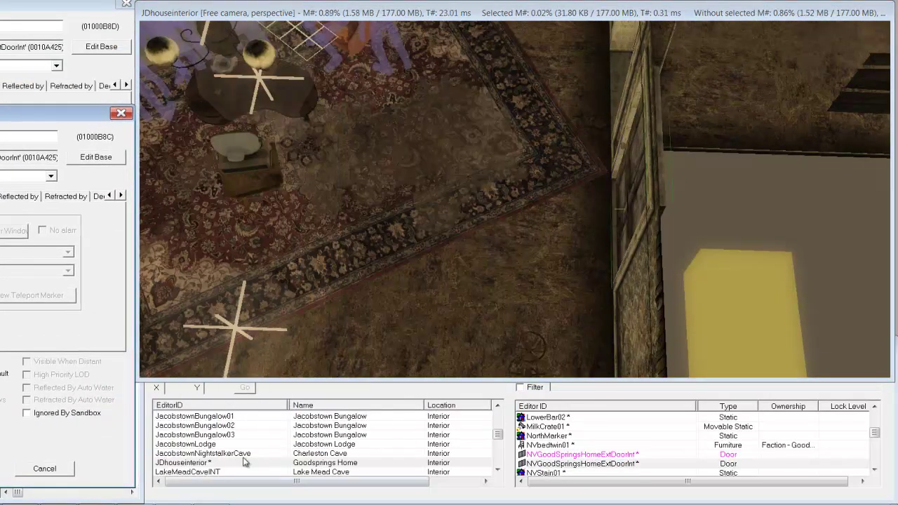
Find the GSHouseInterior01 cell among the interiors, load it, and centre the view on its AssortedPapers04 object.
left_click(204, 446)
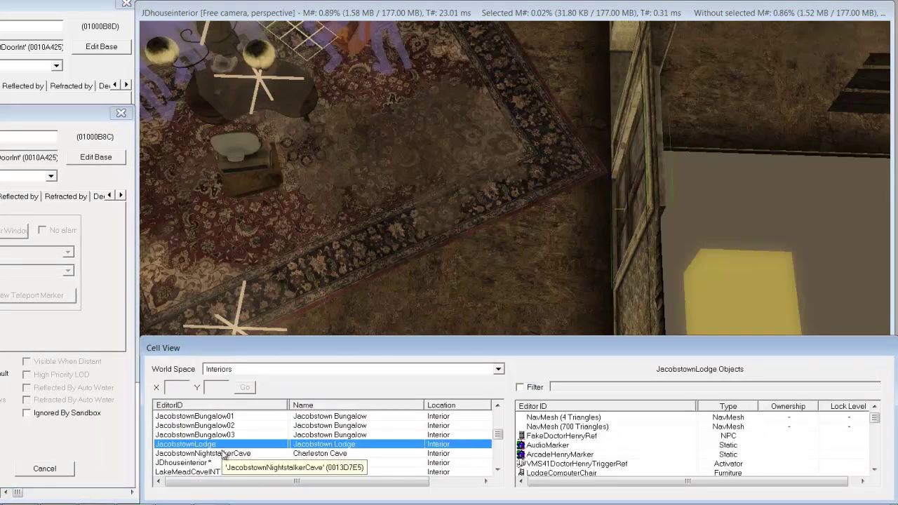
type("gs")
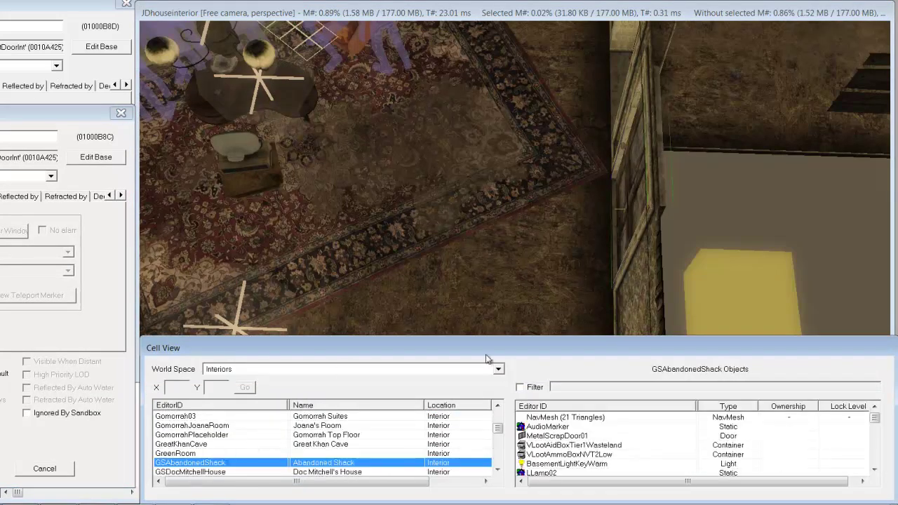
left_click(499, 369)
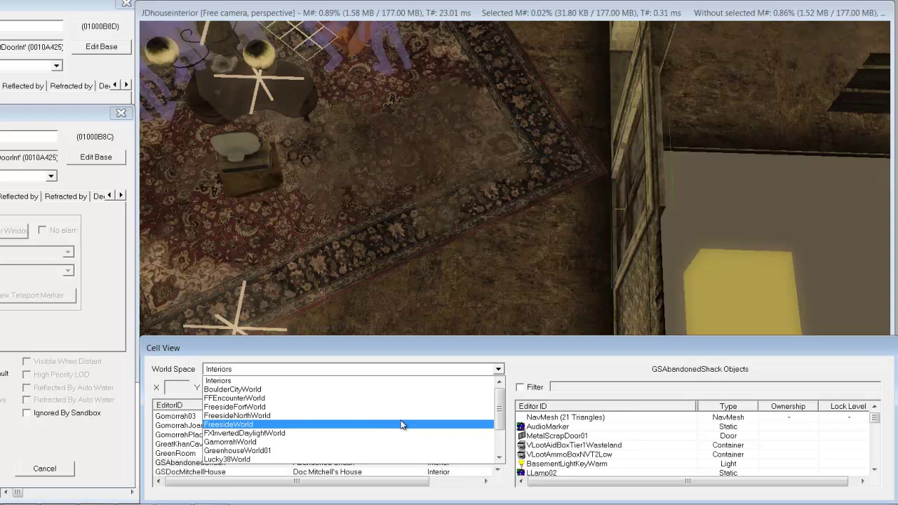
left_click(501, 371)
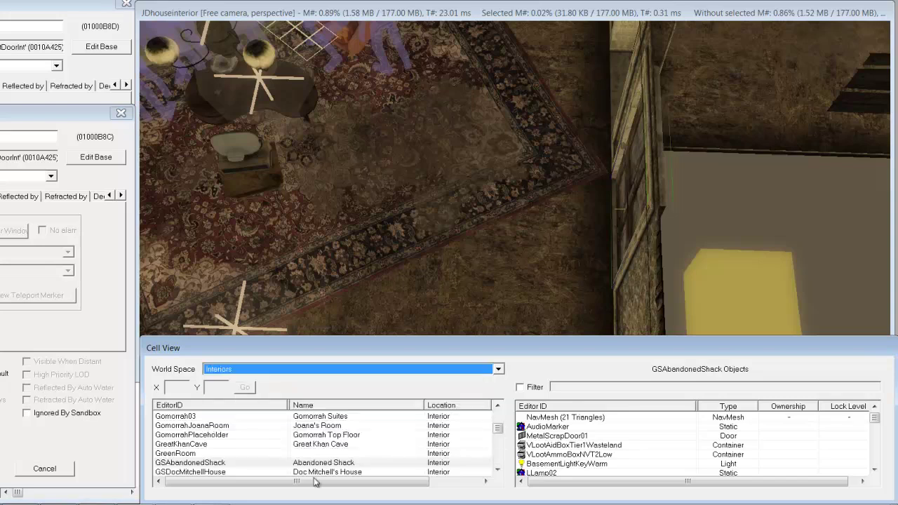
scroll(233, 469, "down", 2)
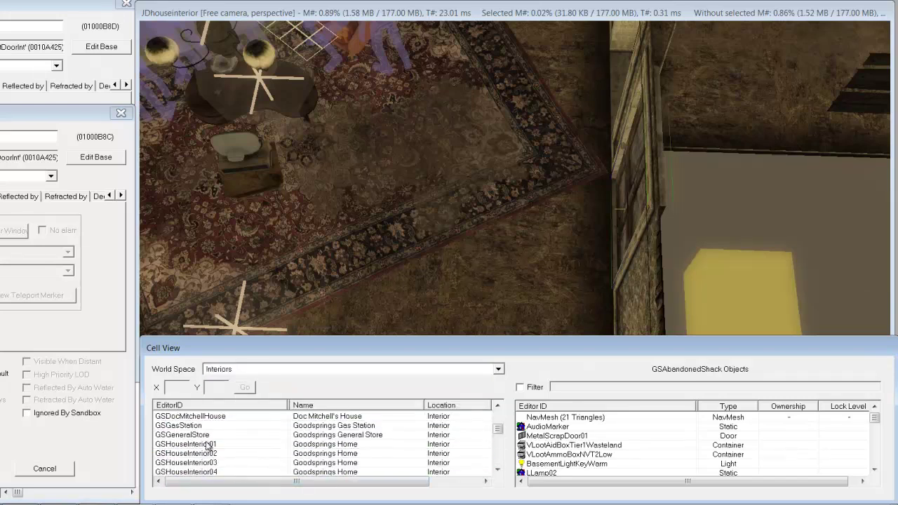
double_click(209, 445)
double_click(541, 454)
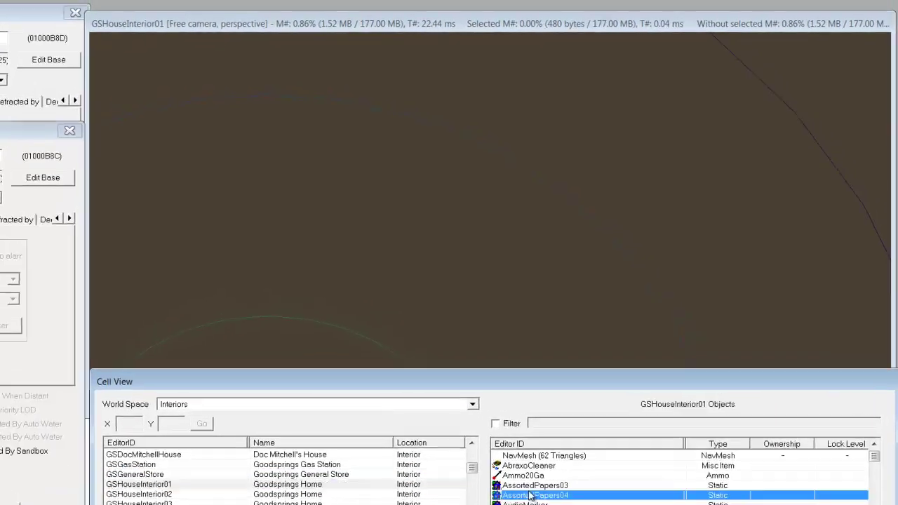
Open the original house's exterior door by the rug, view its linked door in Wilderness (-18, -1), and close the settings.
left_click(358, 15)
scroll(453, 159, "down", 3)
scroll(372, 221, "down", 4)
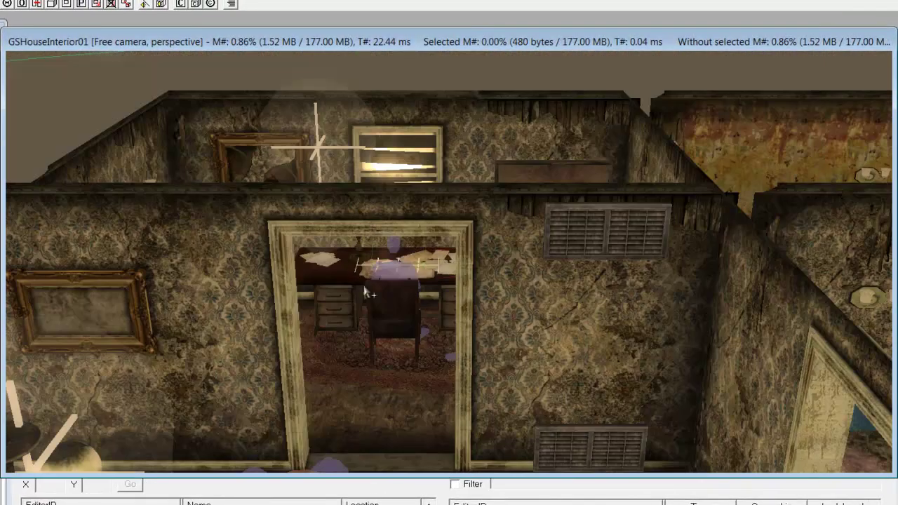
mouse_move(401, 347)
middle_mouse_down("shift")
mouse_move(511, 359)
mouse_move(449, 298)
mouse_move(479, 300)
mouse_move(324, 320)
mouse_move(443, 354)
mouse_move(396, 360)
middle_mouse_up("shift")
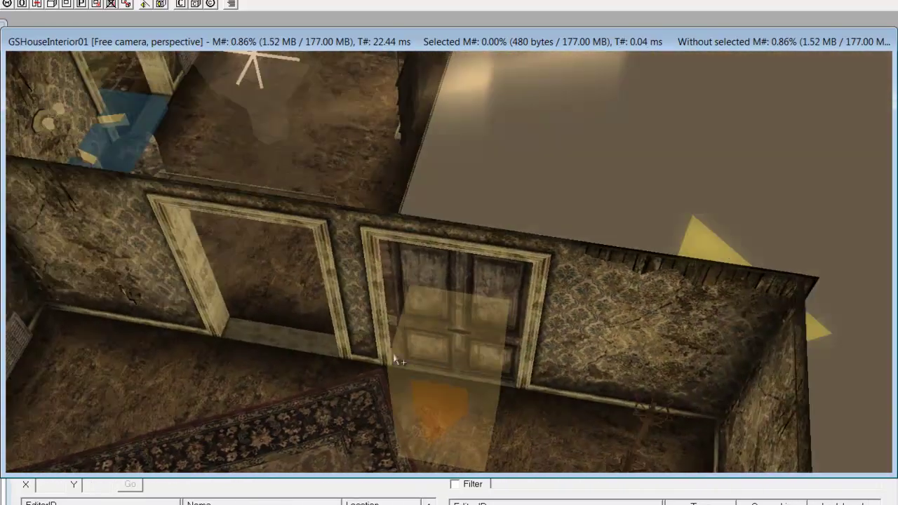
double_click(437, 270)
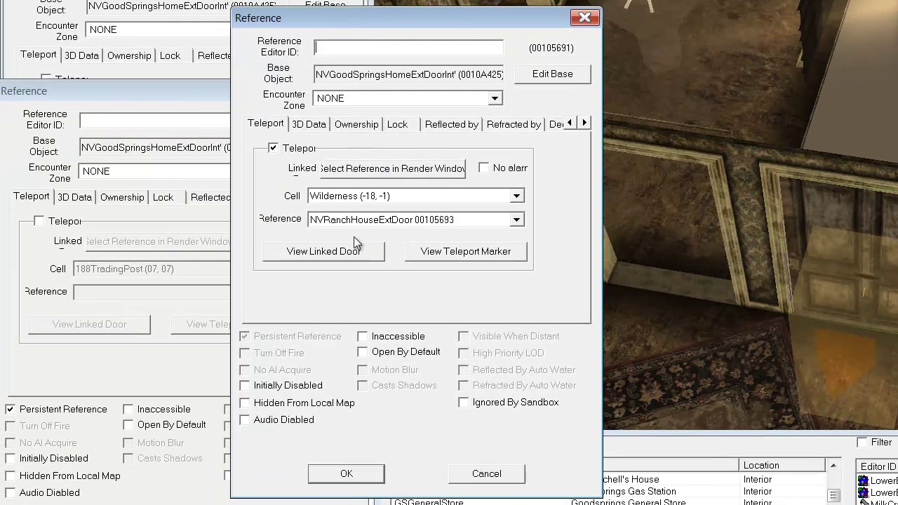
left_click(354, 257)
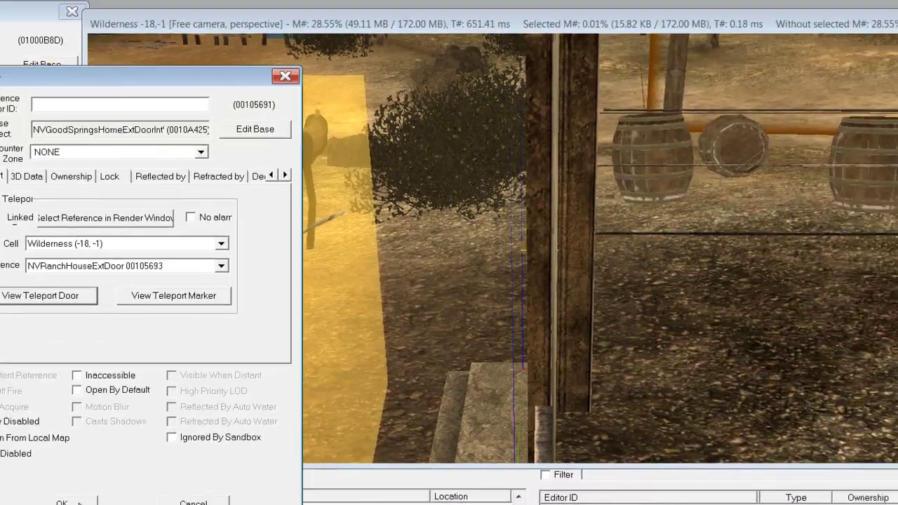
left_click(337, 478)
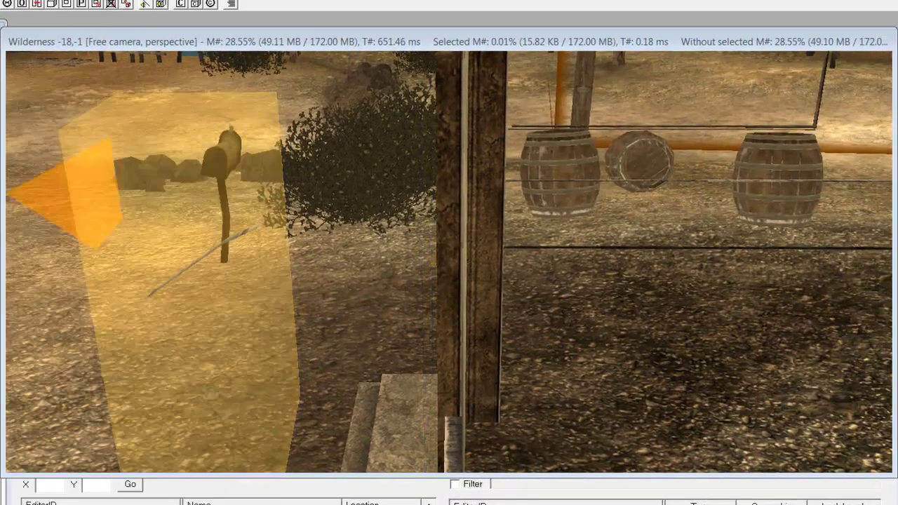
View the linked house from outside, open the reference settings of its SCOLgsHouse06 building, and close them.
left_click(133, 40)
mouse_move(124, 182)
middle_mouse_down()
mouse_move(243, 236)
mouse_move(260, 273)
mouse_move(683, 216)
mouse_move(525, 367)
mouse_move(451, 336)
mouse_move(519, 342)
mouse_move(429, 345)
mouse_move(642, 260)
mouse_move(461, 289)
mouse_move(437, 383)
mouse_move(457, 414)
middle_mouse_up()
scroll(444, 333, "down", 6)
middle_click_drag(461, 245, 395, 144)
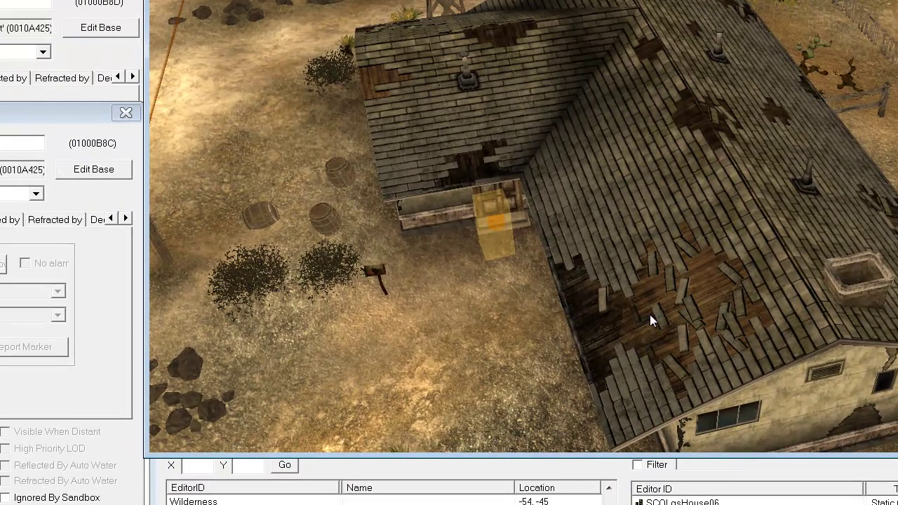
double_click(651, 320)
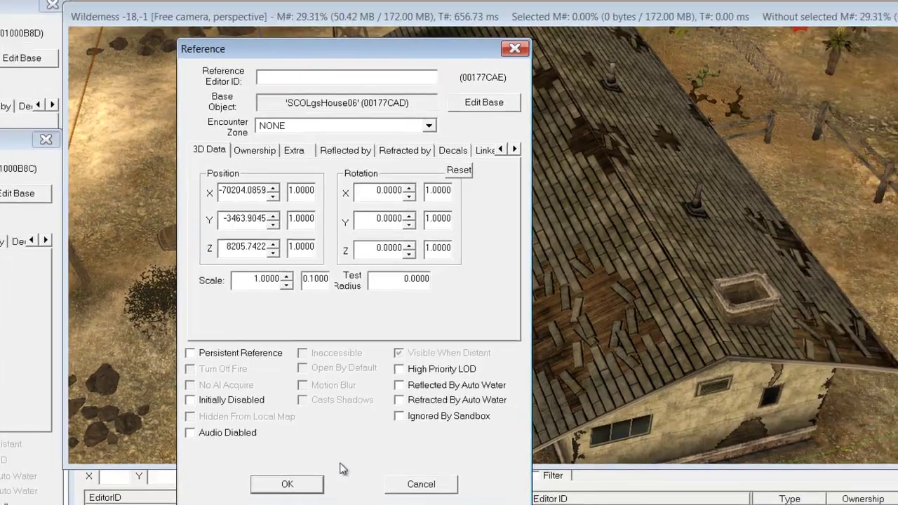
left_click(379, 473)
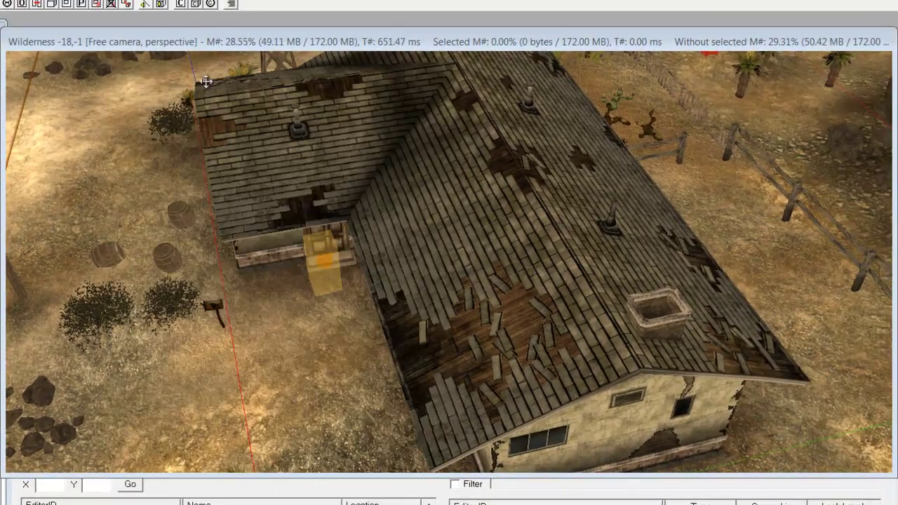
Survey the Goodsprings buildings, roads and open ground around the house from above.
left_click(187, 42)
scroll(291, 298, "down", 6)
middle_click_drag(320, 297, 335, 168, "shift")
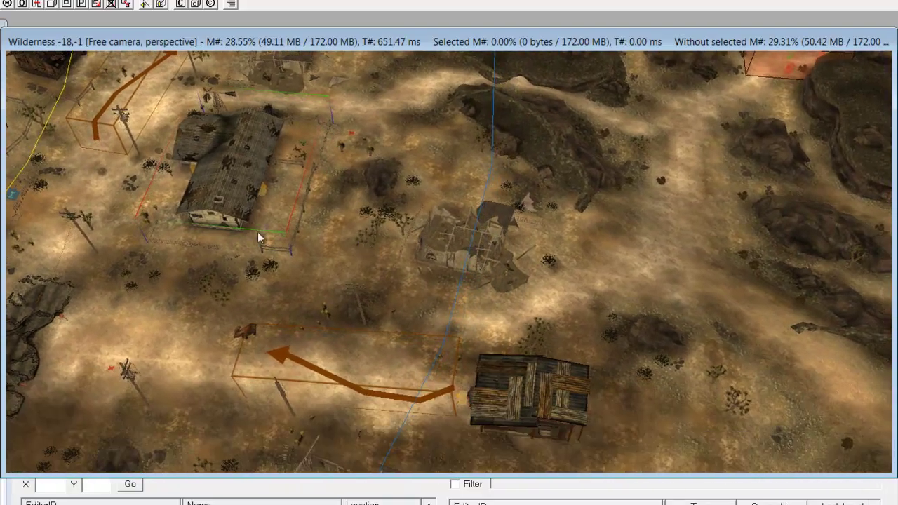
middle_click_drag(443, 344, 350, 368)
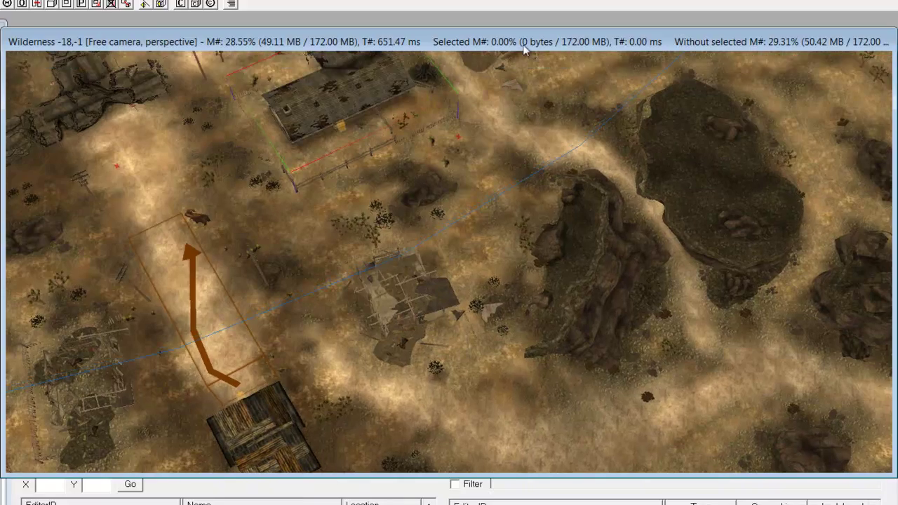
middle_click_drag(524, 56, 494, 274)
middle_click_drag(385, 100, 255, 405)
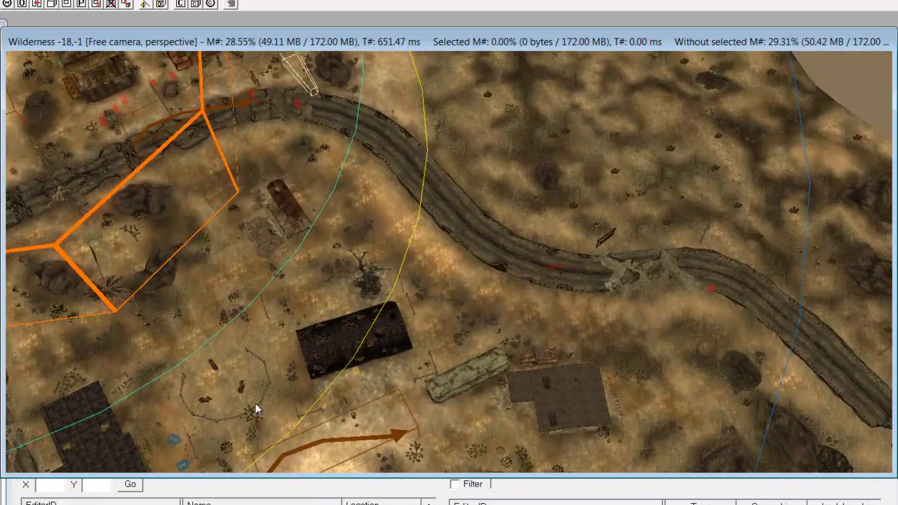
middle_click_drag(419, 126, 226, 224)
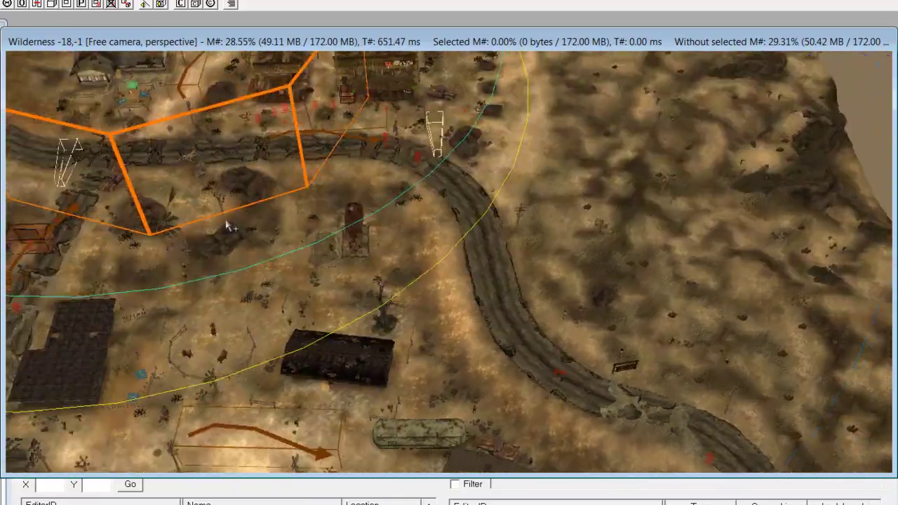
middle_click_drag(414, 238, 615, 238)
middle_click_drag(556, 217, 601, 322)
middle_click_drag(449, 191, 571, 372)
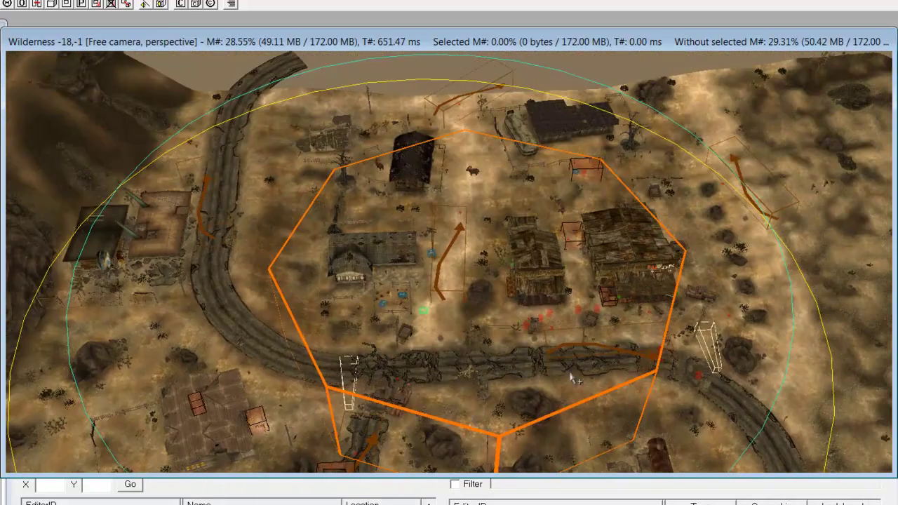
middle_click_drag(582, 309, 427, 237)
middle_click_drag(328, 306, 360, 14)
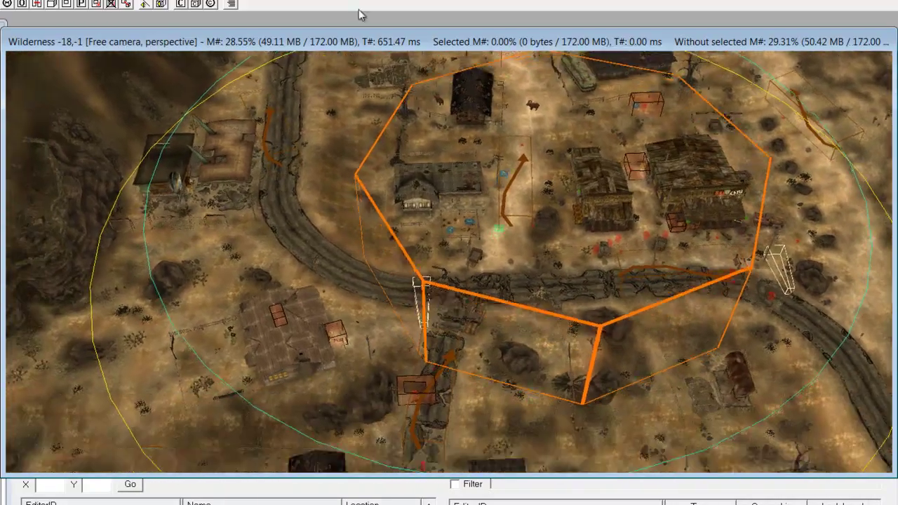
Select the ruined house beside the road in Wilderness (-19, -1) with its surrounding debris and plants, and delete them all.
middle_click_drag(281, 337, 327, 150)
middle_click_drag(375, 393, 403, 194)
middle_click_drag(270, 195, 433, 184)
scroll(357, 110, "up", 10)
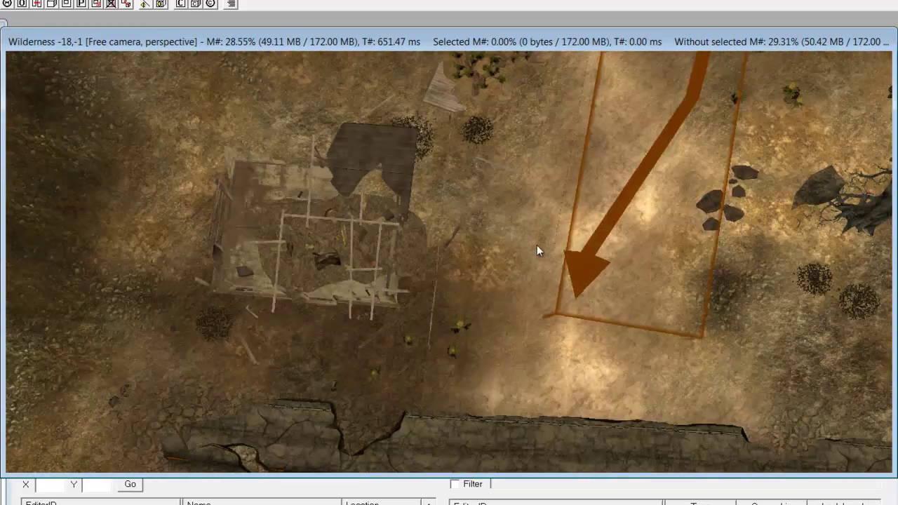
middle_click_drag(536, 244, 534, 405, "shift")
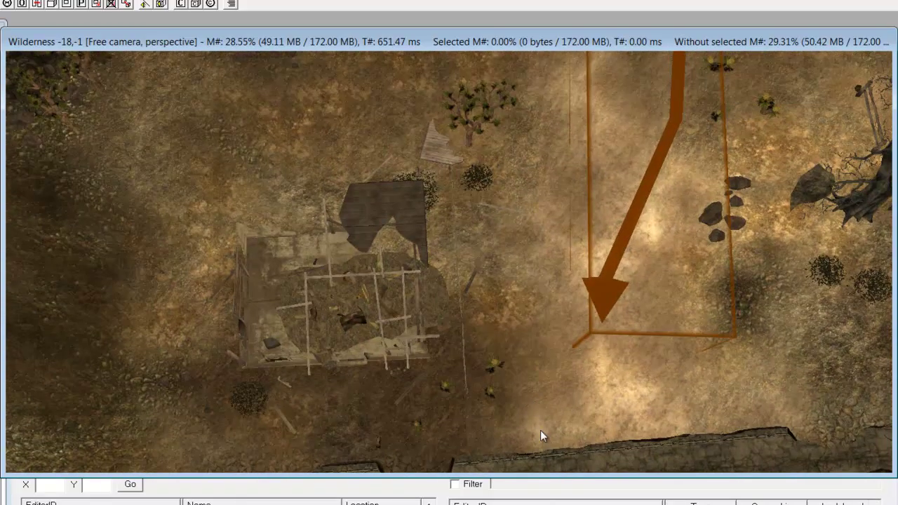
left_click_drag(542, 433, 246, 127)
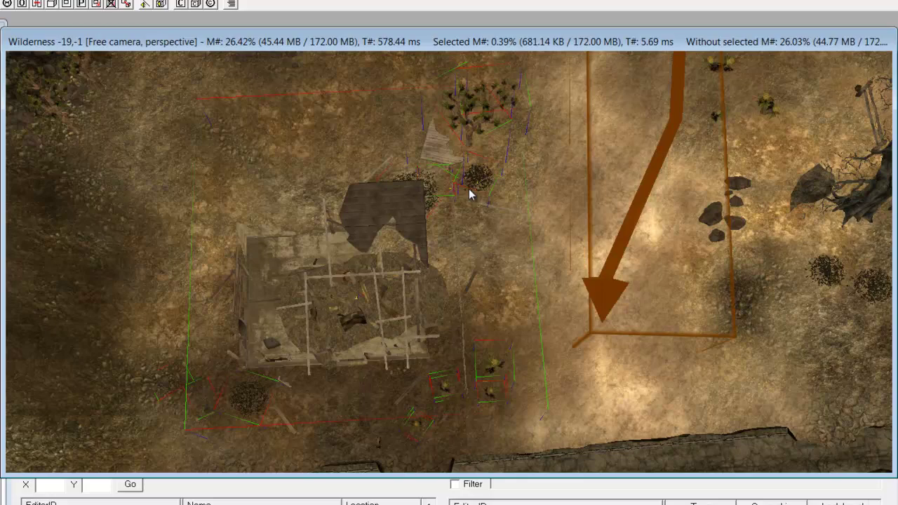
key("Delete")
middle_click_drag(469, 189, 378, 260)
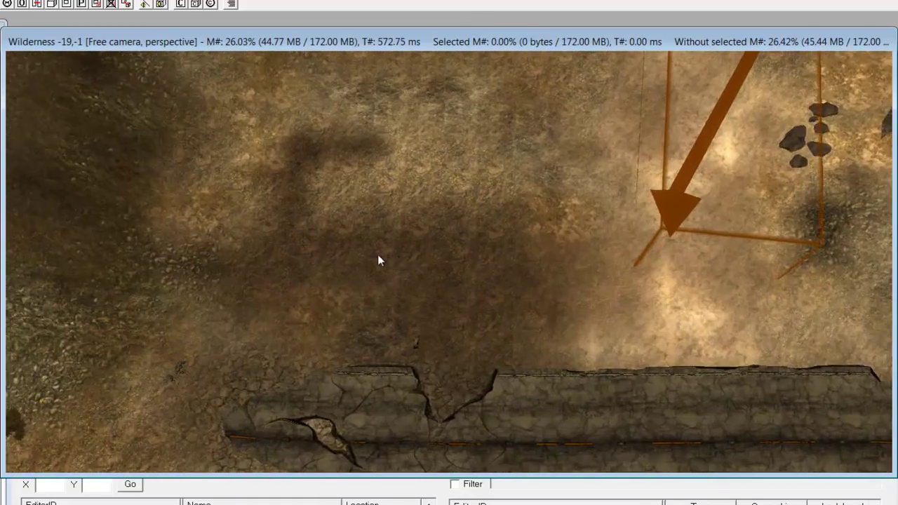
Filter the object list by "house" to find a building for the cleared lot.
scroll(294, 272, "up", 5)
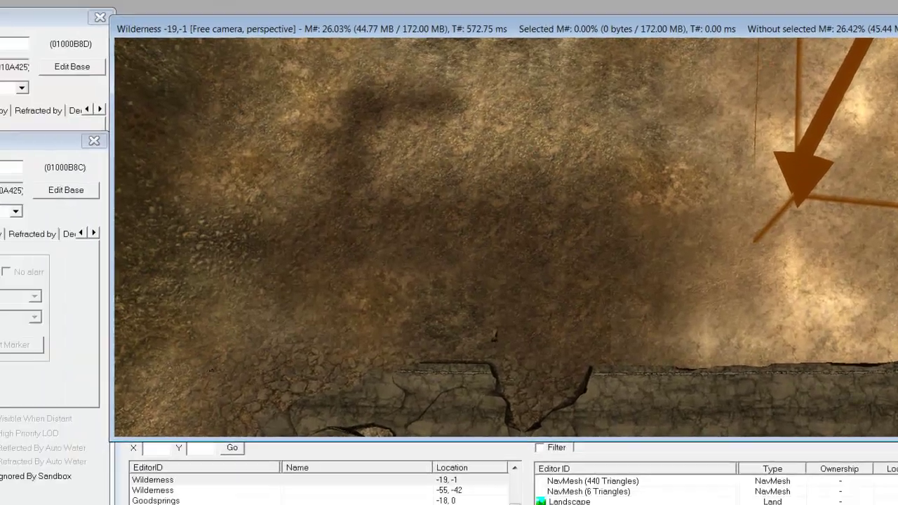
left_click_drag(68, 2, 64, 46)
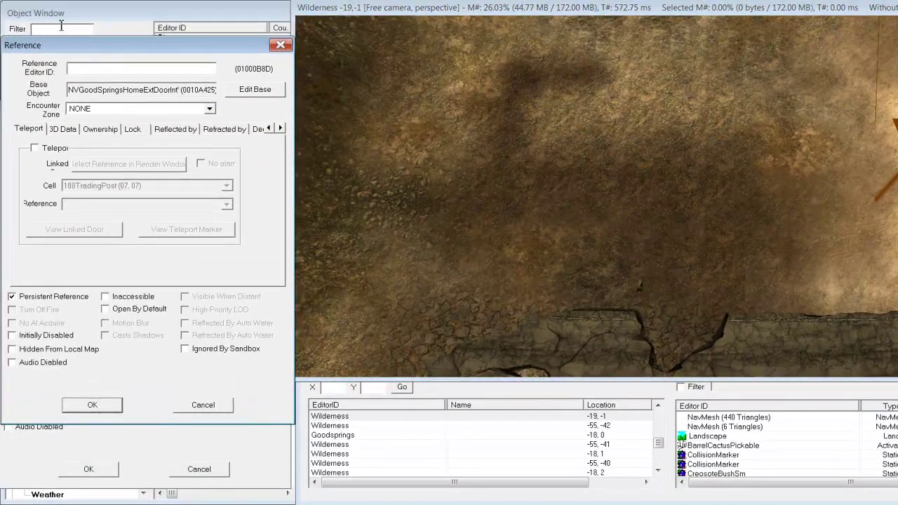
left_click(62, 23)
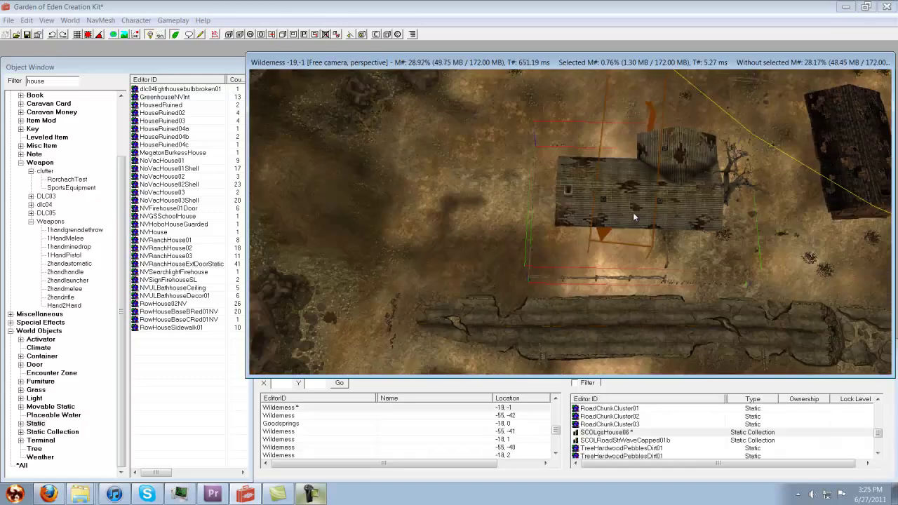
Move the SCOLgsHouse06 building onto the cleared ground beside the orange arrow marker, just behind the road.
left_click_drag(633, 212, 546, 212)
middle_click_drag(546, 216, 541, 208)
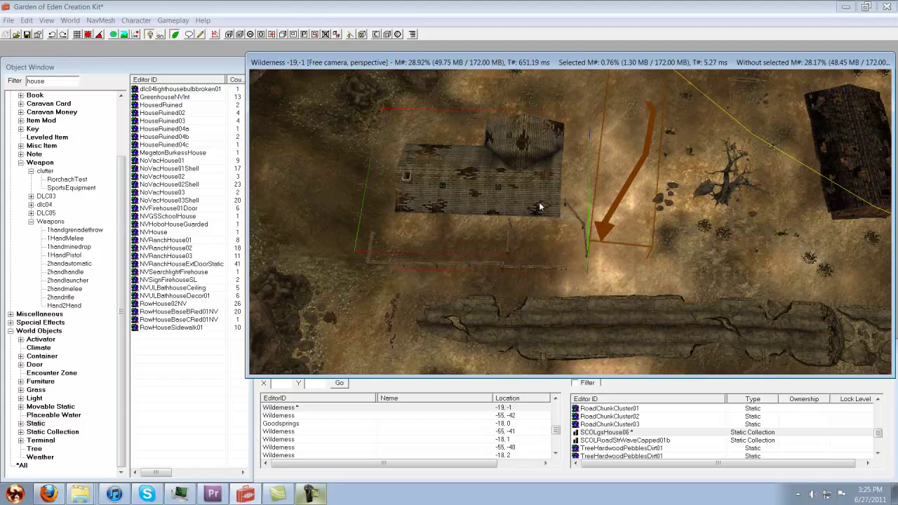
left_click_drag(539, 202, 538, 213)
middle_click_drag(538, 218, 588, 279, "shift")
scroll(492, 126, "up", 5)
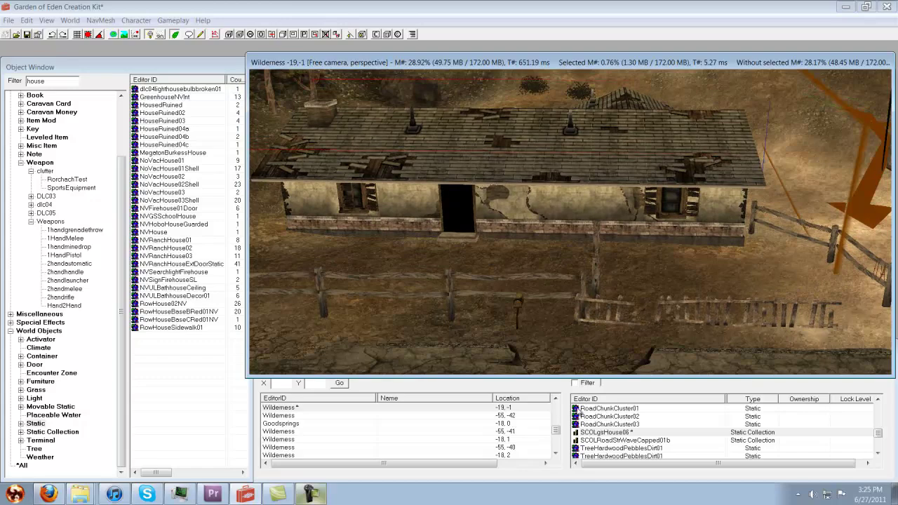
Turn the SCOLgsHouse06 building around so its gabled front faces the road, and check it from behind and in front.
middle_click_drag(543, 217, 489, 240, "shift")
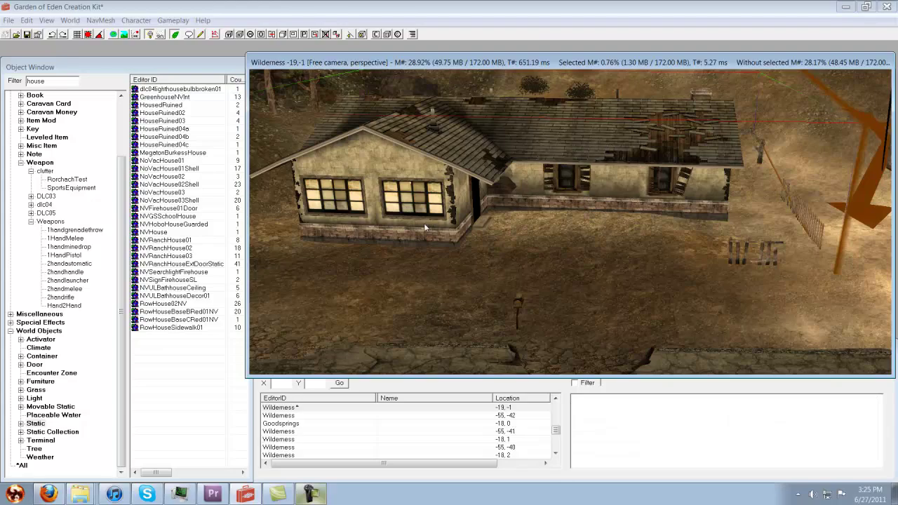
middle_click_drag(467, 209, 670, 251, "shift")
scroll(573, 131, "down", 5)
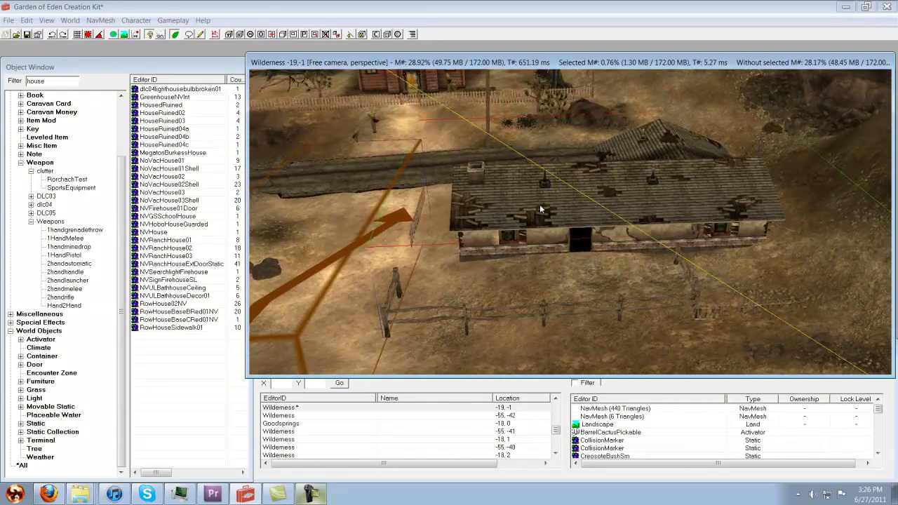
middle_click_drag(542, 207, 495, 197, "shift")
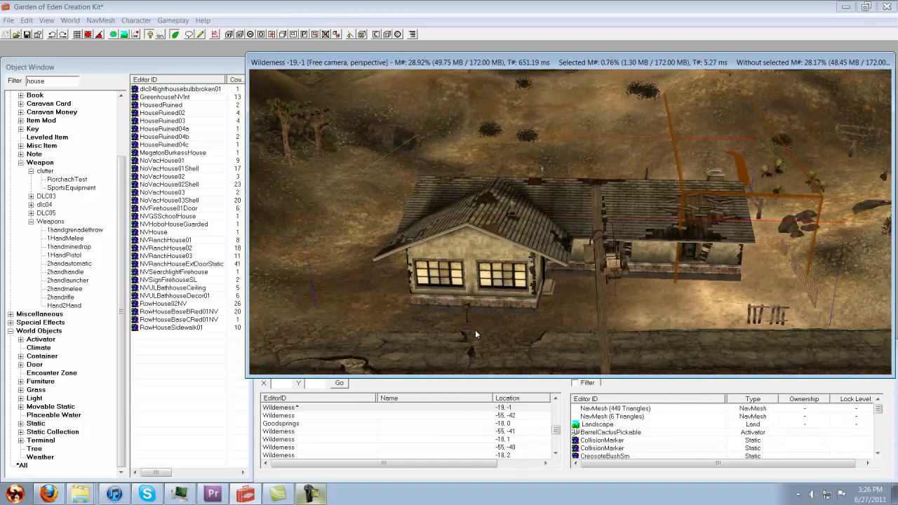
Move the MailboxDestroyed container along the front of the house to the gable corner nearest the doorway.
left_click(466, 312)
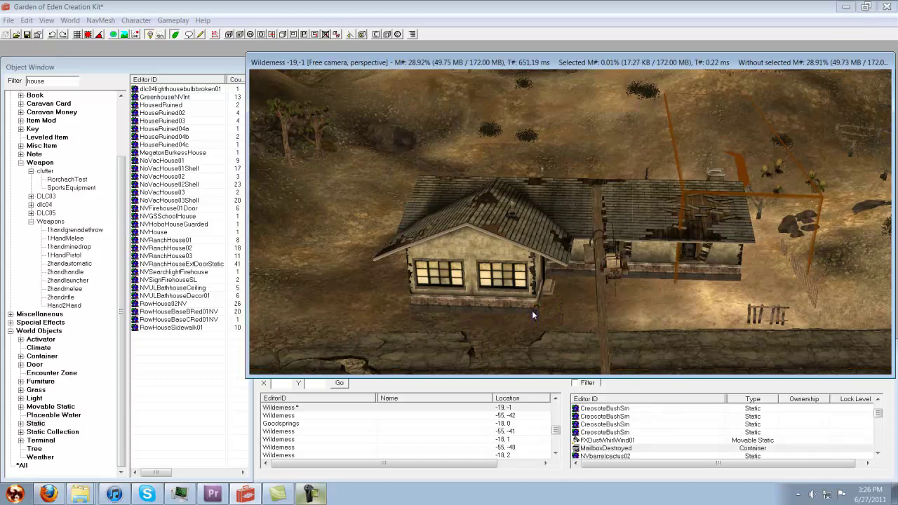
scroll(564, 303, "up", 8)
scroll(510, 260, "up", 8)
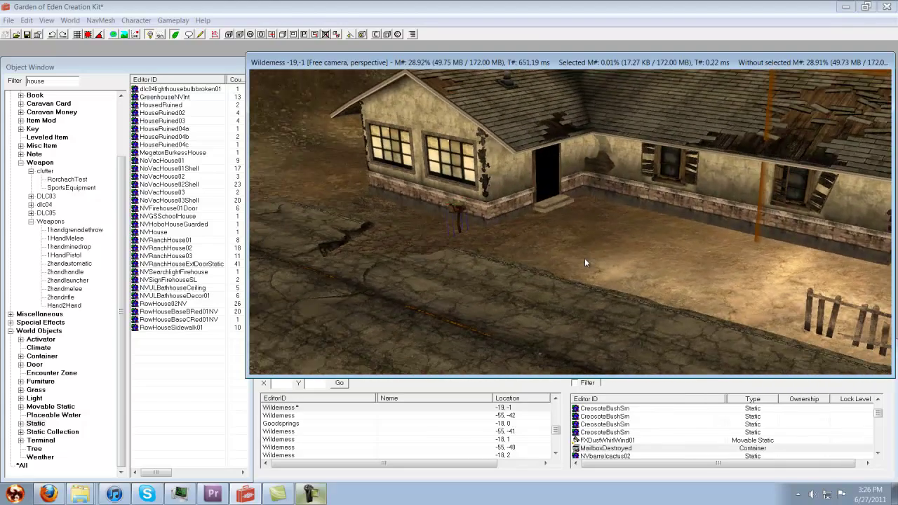
List the Door objects and filter them for the Goodsprings home exterior doors, with the empty front doorway in view.
scroll(567, 253, "up", 8)
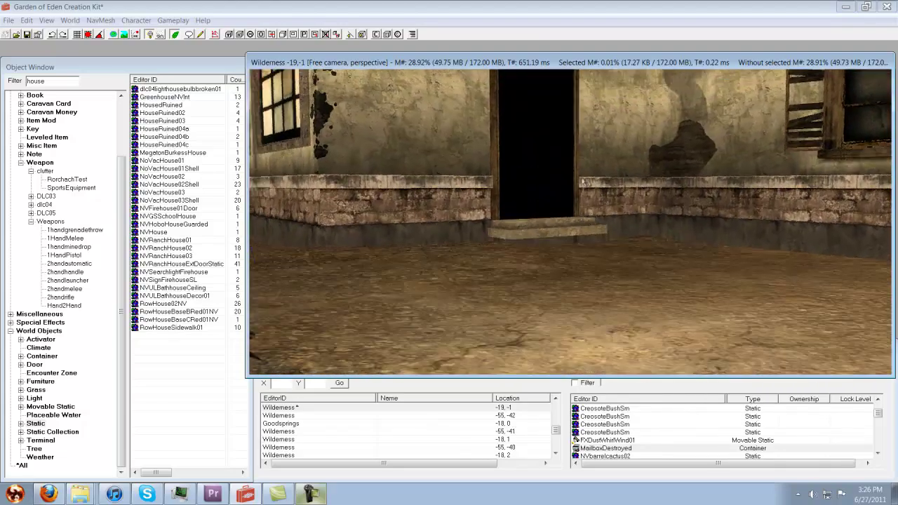
scroll(518, 209, "up", 4)
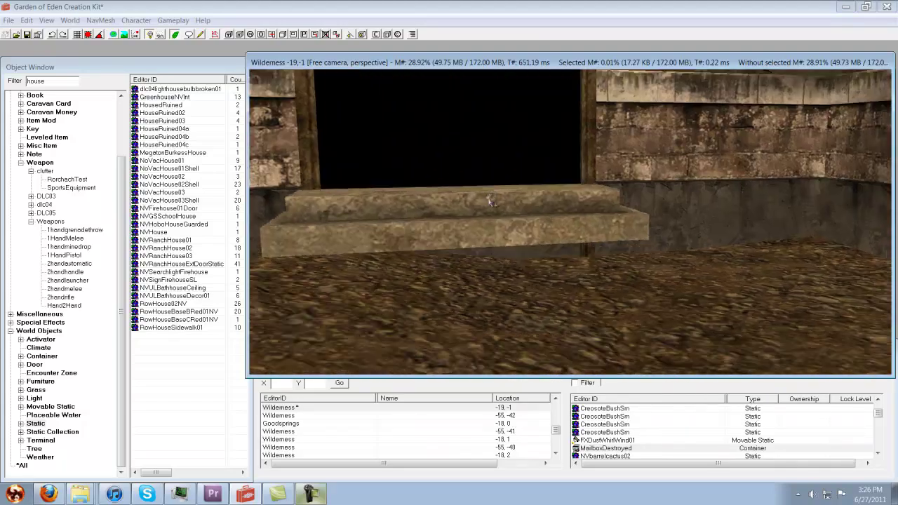
middle_click_drag(518, 208, 474, 198, "shift")
middle_click_drag(547, 243, 533, 238)
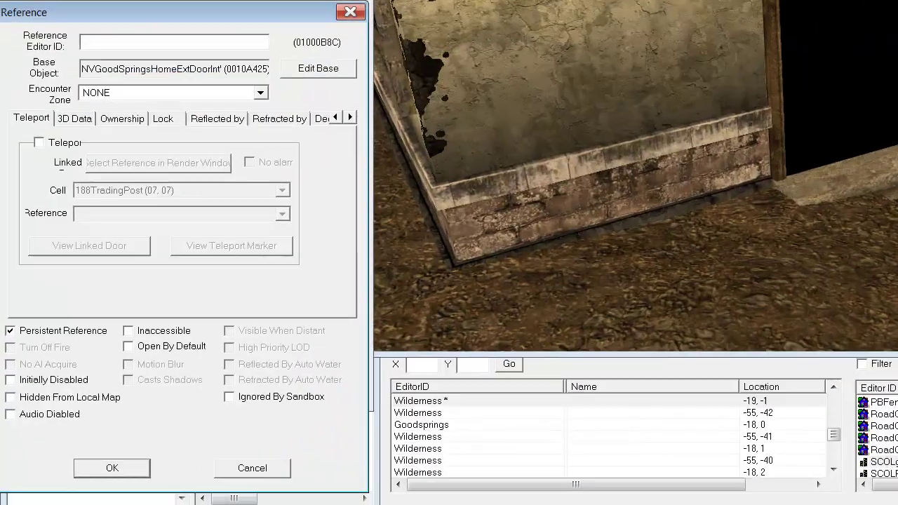
key("Escape")
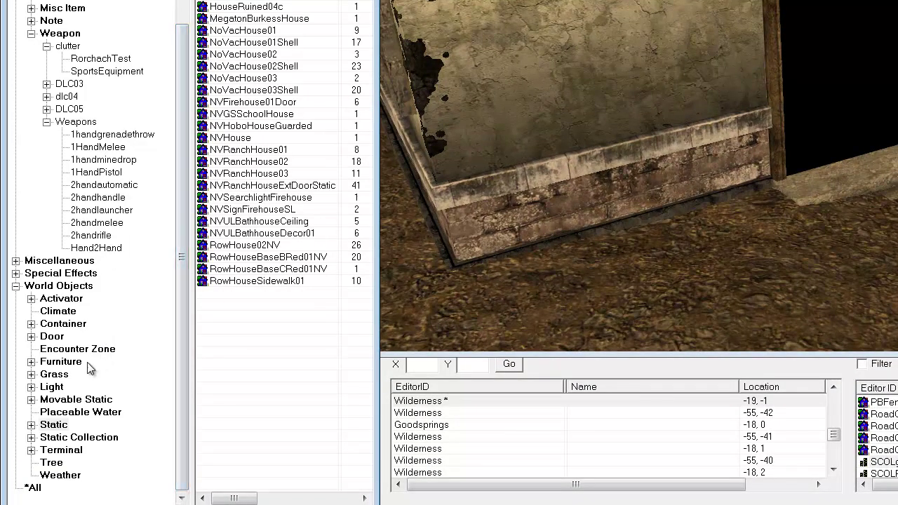
left_click(54, 338)
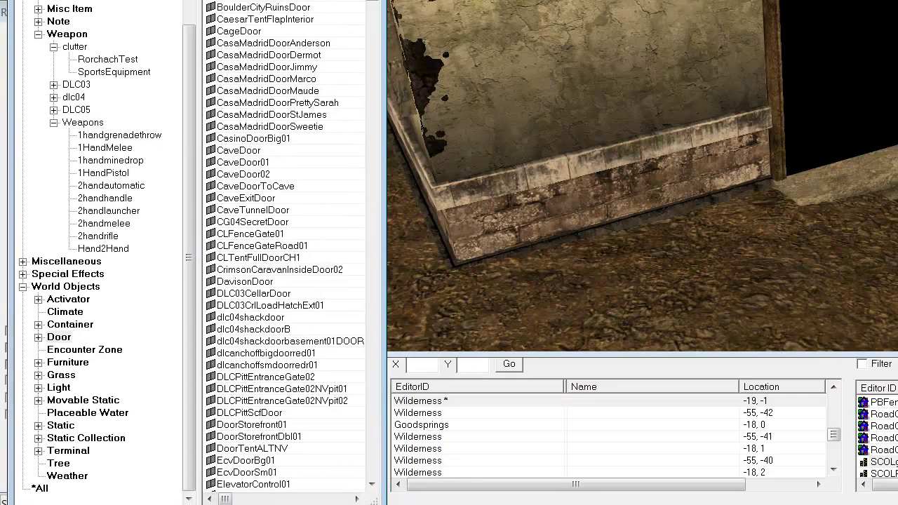
left_click(6, 14)
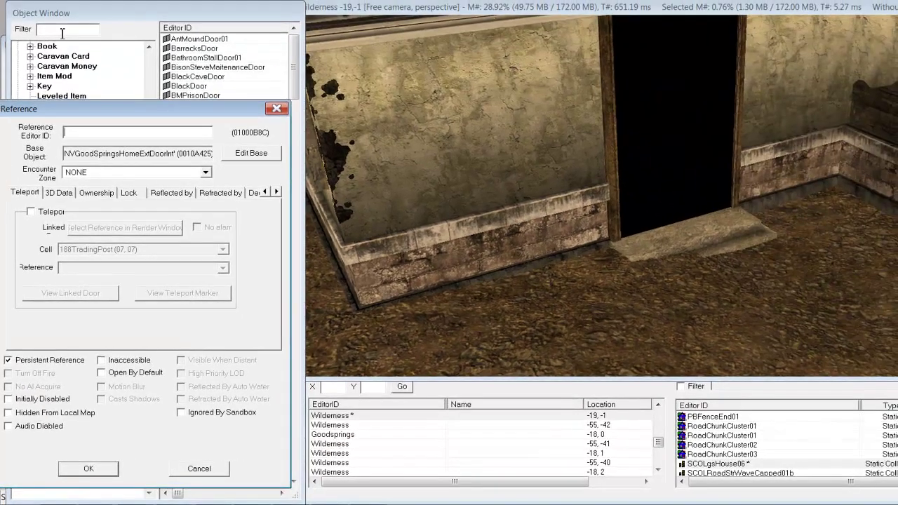
left_click(62, 33)
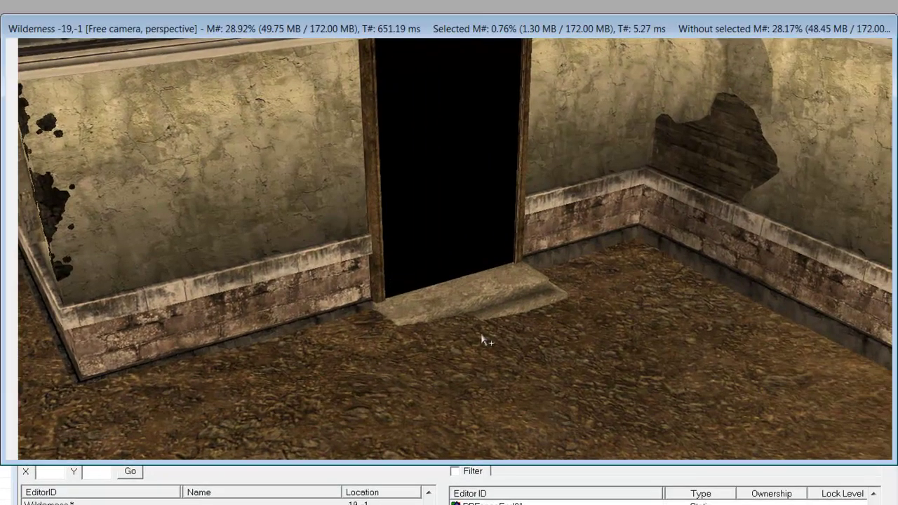
Place an NVGoodSpringsHomeExtDoor in front of the house's empty doorway and rotate it towards the opening.
left_click_drag(482, 336, 482, 336)
right_click_drag(381, 290, 461, 313)
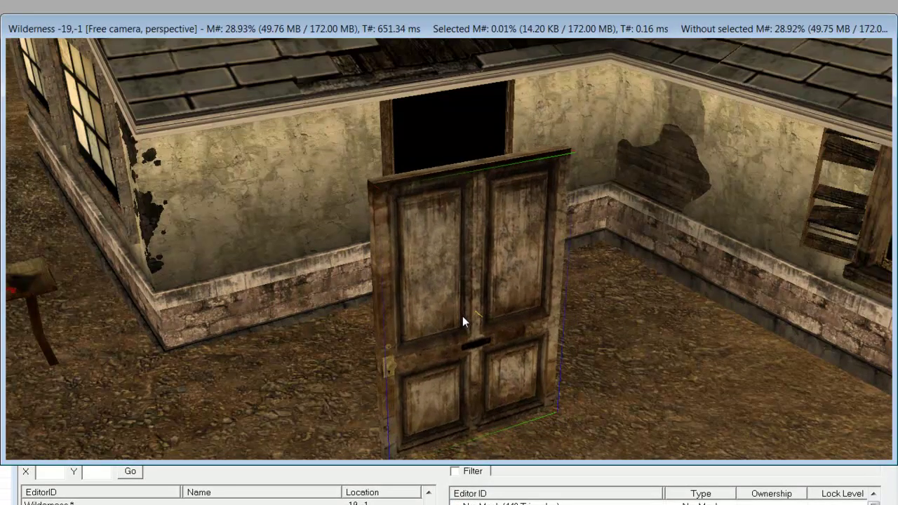
right_click_drag(462, 316, 462, 317)
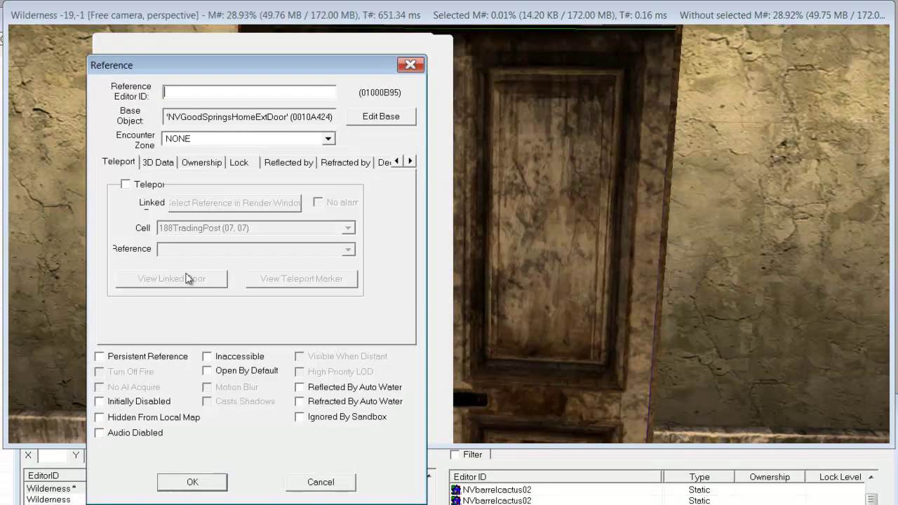
Set the new exterior door's Z rotation to 180 in its 3D data and accept the reference settings.
left_click(159, 164)
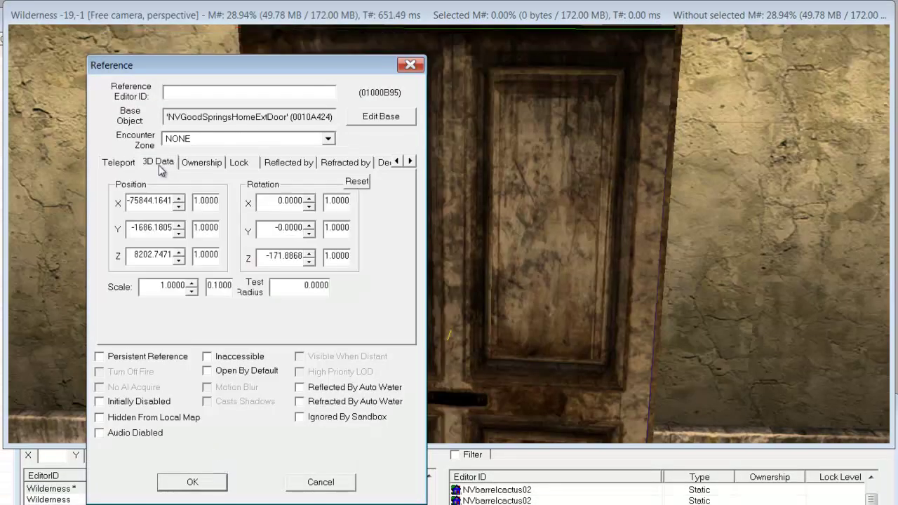
double_click(266, 258)
type("15")
left_click(284, 226)
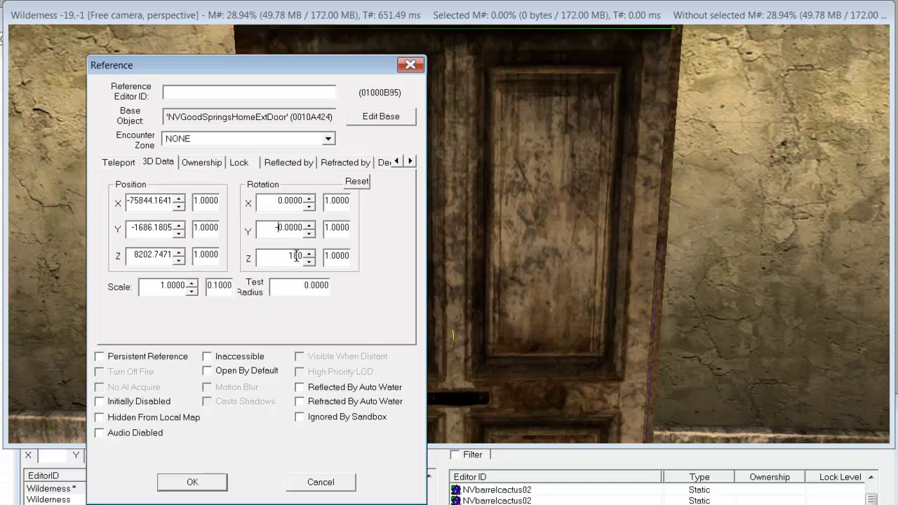
left_click(191, 482)
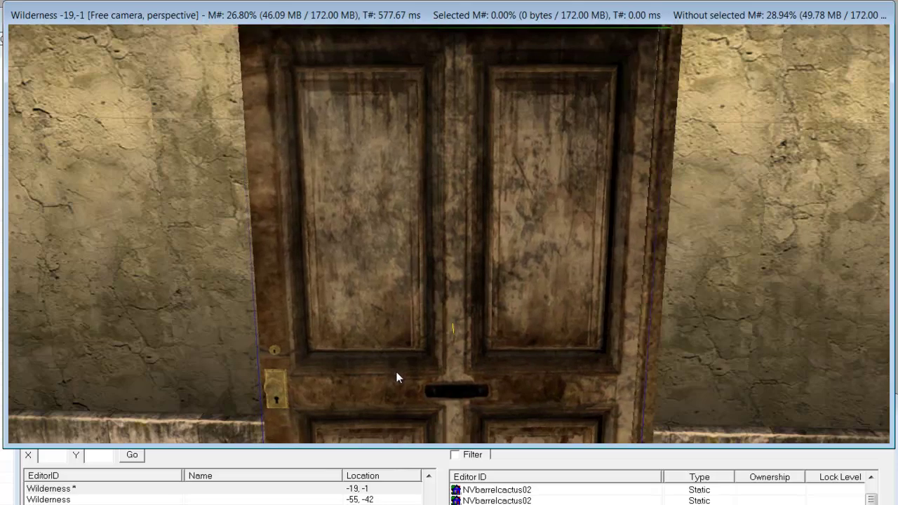
Check the door against the wall, reopen its 3D data, and raise its Z rotation to 183.
middle_click_drag(397, 377, 646, 350, "shift")
middle_click_drag(492, 381, 339, 390, "shift")
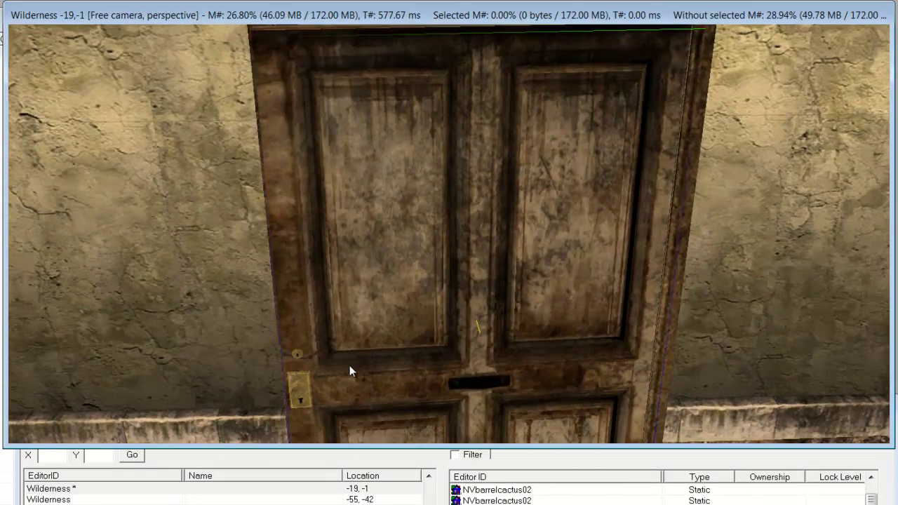
double_click(388, 425)
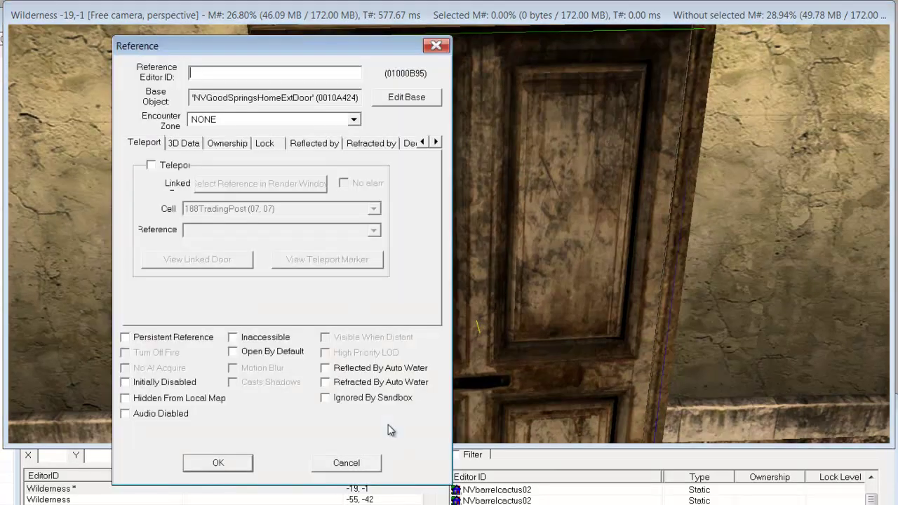
left_click(184, 144)
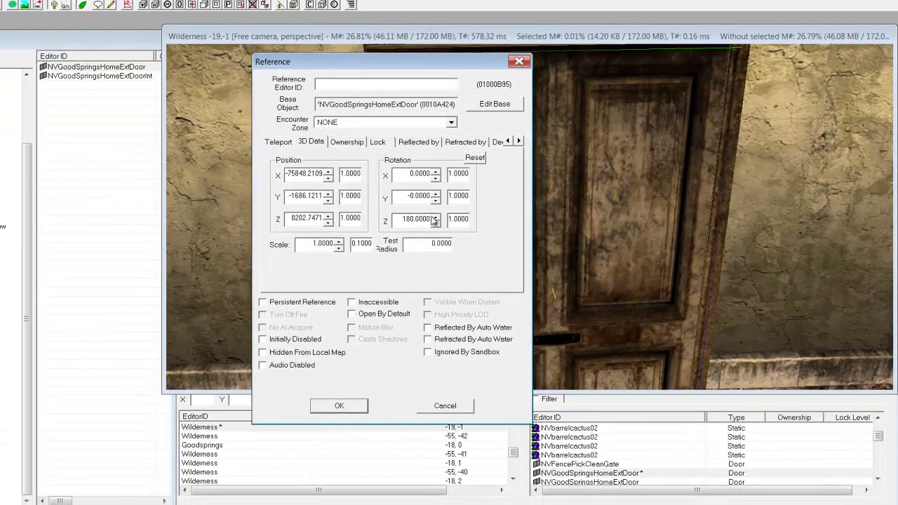
left_click(435, 217)
left_click(436, 217)
left_click(436, 217)
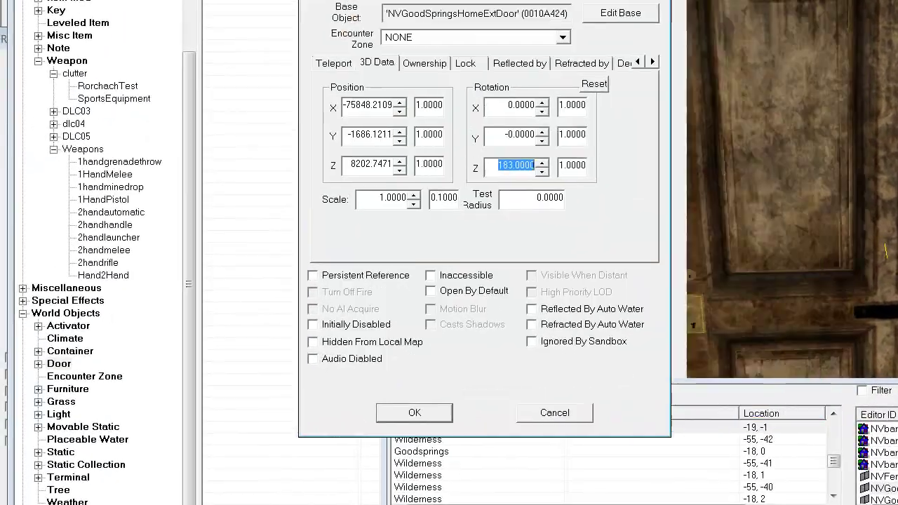